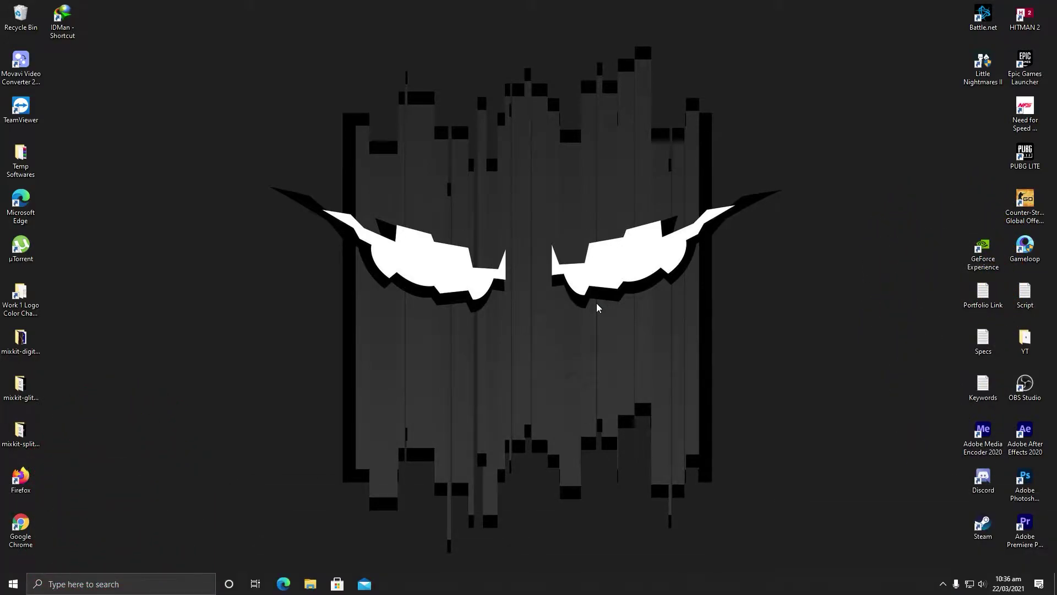
- Launch NVIDIA Control Panel from the desktop menu and choose 'Use the advanced 3D image settings'
{"action": "right_click", "coordinate": [557, 236]}
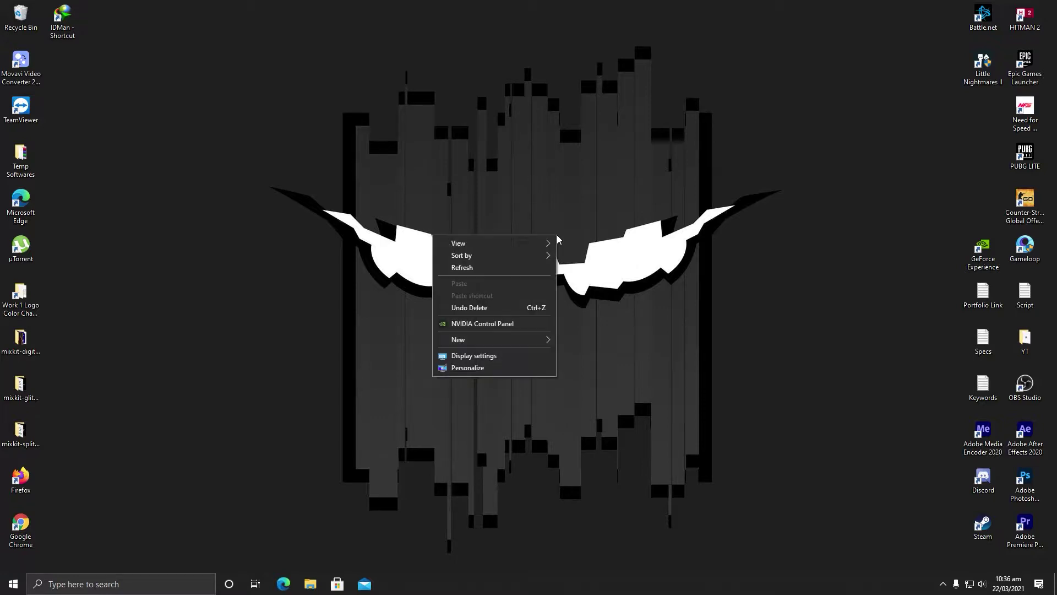
{"action": "left_click", "coordinate": [488, 328]}
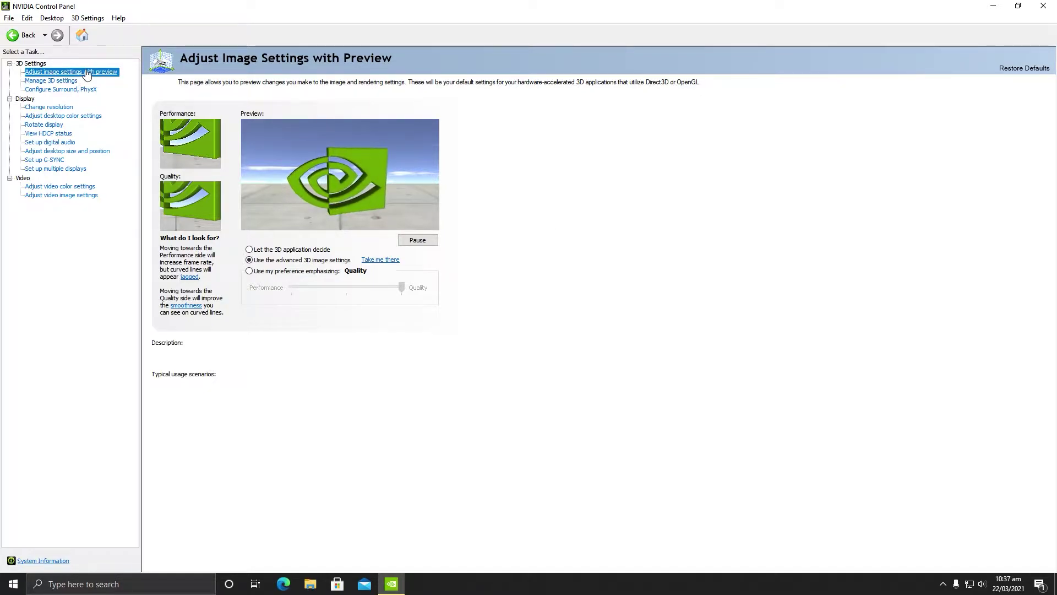
{"action": "mouse_move", "coordinate": [278, 262]}
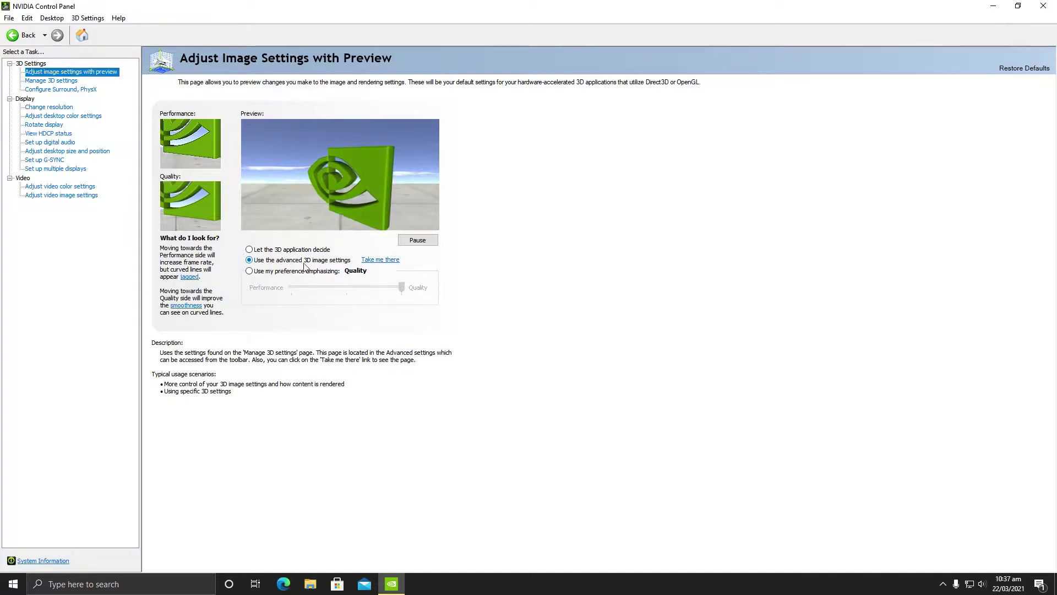
{"action": "left_click", "coordinate": [322, 263]}
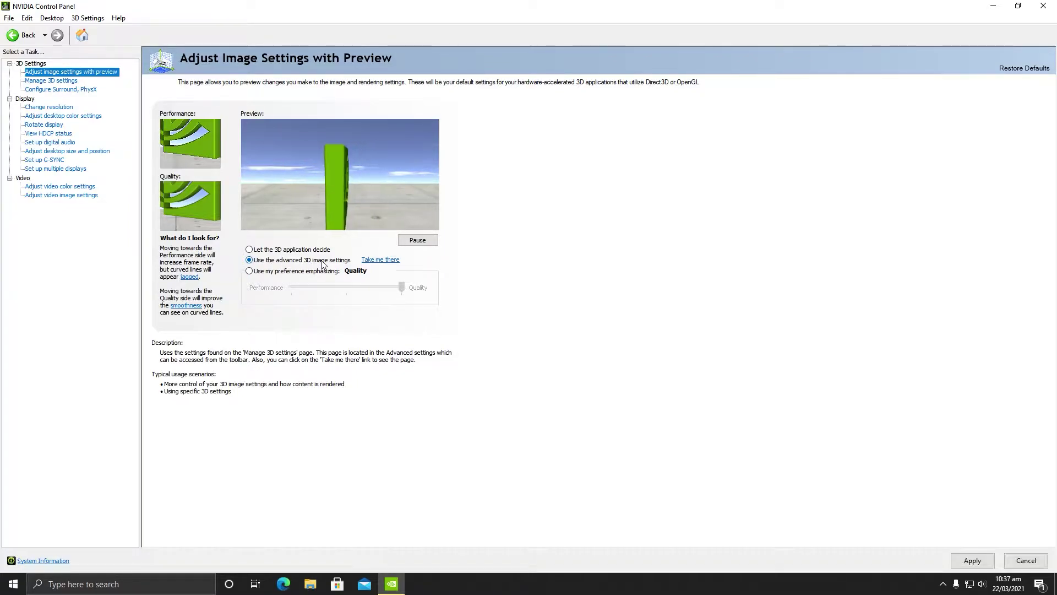
- In Manage 3D settings, turn Image Sharpening On with sharpen 0.50, film grain 0.17, GPU scaling
{"action": "left_click", "coordinate": [51, 83]}
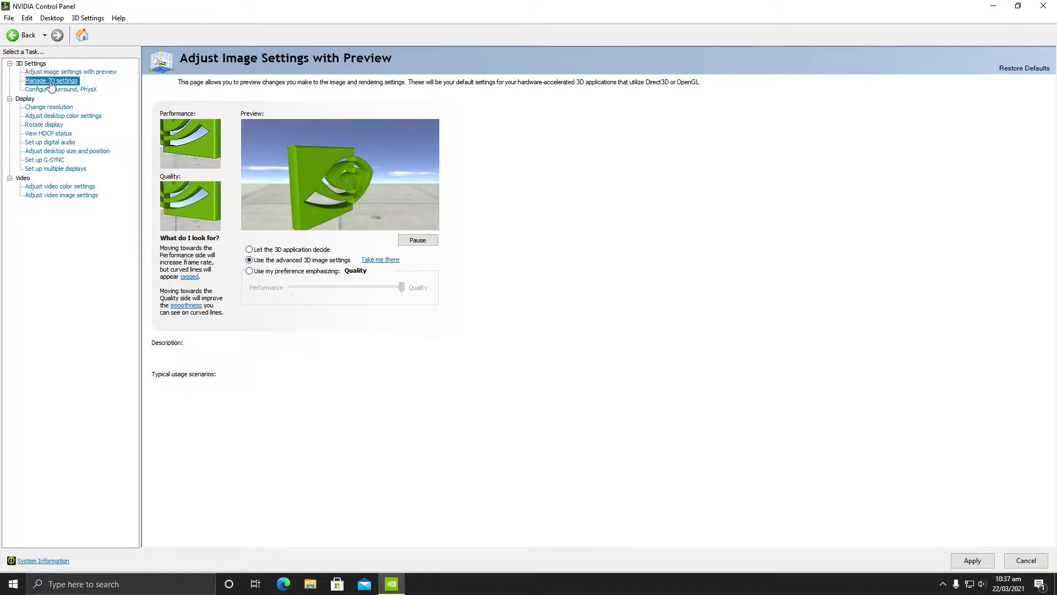
{"action": "mouse_move", "coordinate": [428, 176]}
{"action": "left_mouse_down"}
{"action": "mouse_move", "coordinate": [428, 252]}
{"action": "mouse_move", "coordinate": [427, 175]}
{"action": "left_mouse_up"}
{"action": "left_click", "coordinate": [326, 172]}
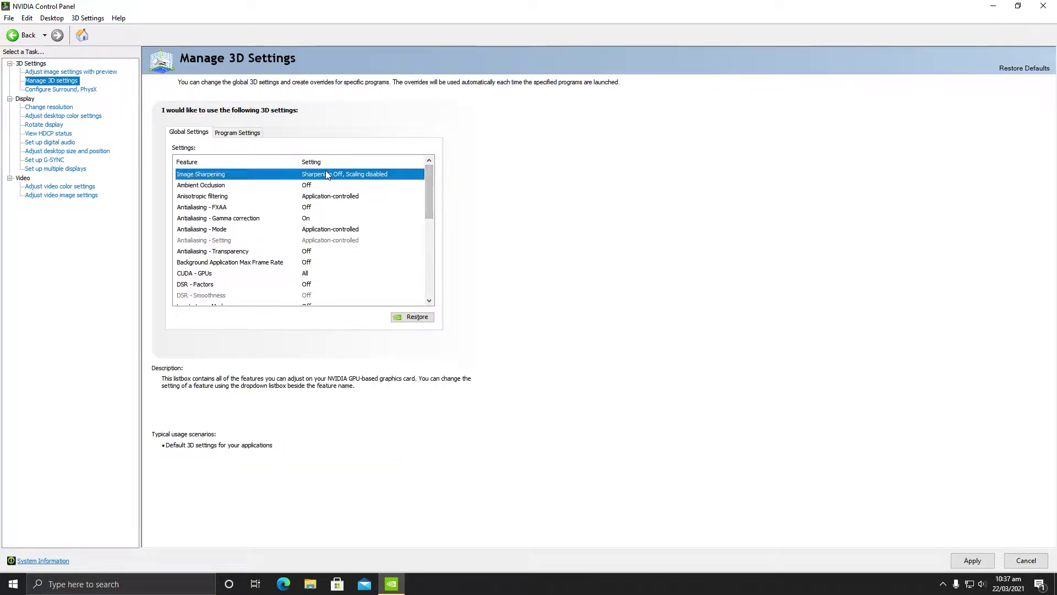
{"action": "left_click", "coordinate": [326, 172]}
{"action": "left_click", "coordinate": [319, 214]}
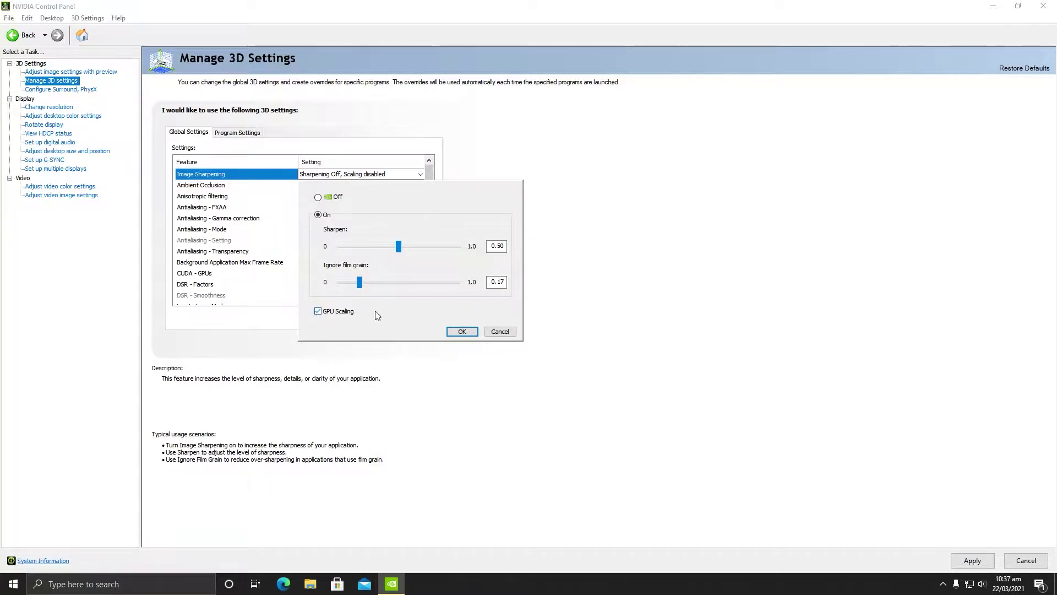
{"action": "left_click", "coordinate": [462, 331]}
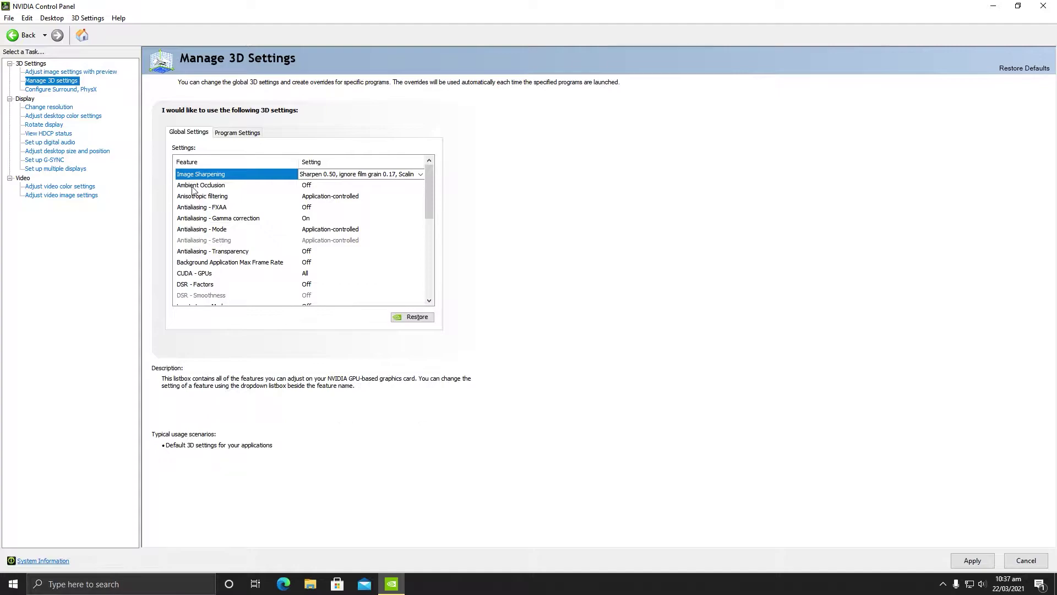
- Set Ambient Occlusion to Performance; keep anisotropic Application-controlled, FXAA Off, gamma correction On
{"action": "left_click", "coordinate": [313, 189]}
{"action": "left_click", "coordinate": [312, 188]}
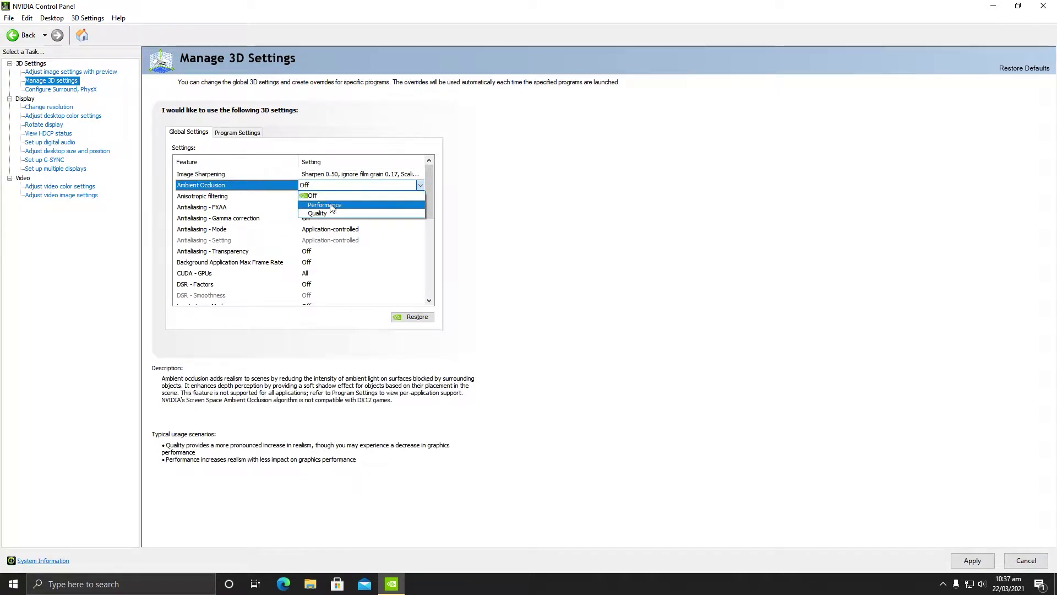
{"action": "left_click", "coordinate": [332, 207]}
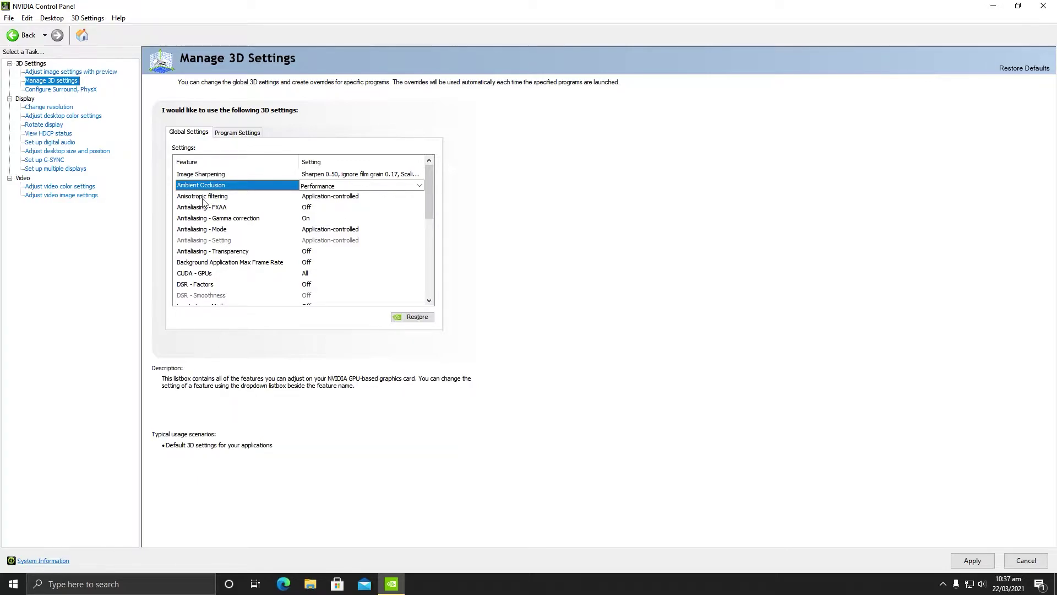
{"action": "left_click", "coordinate": [327, 197]}
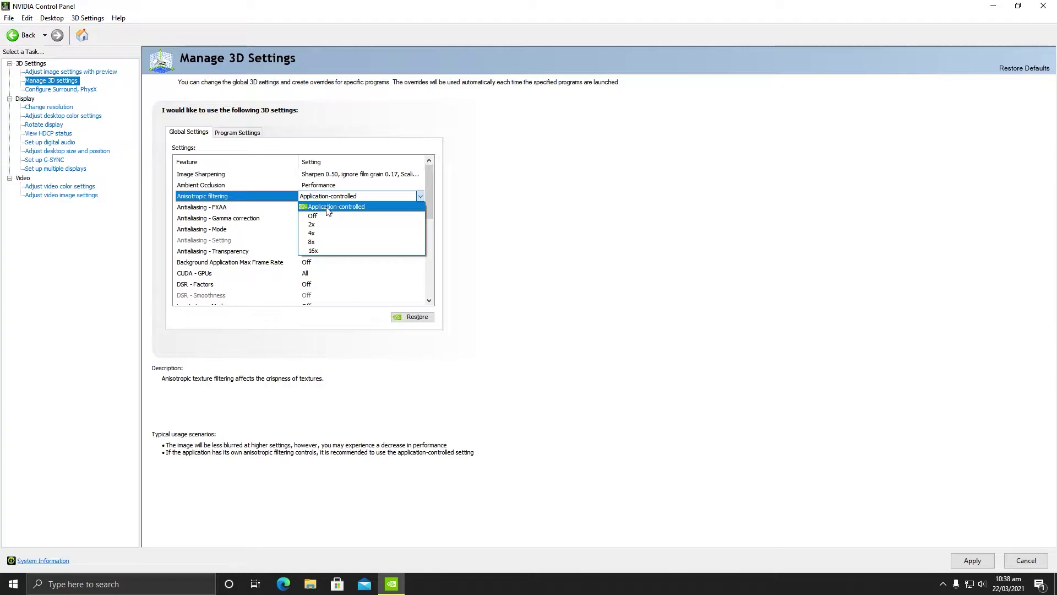
{"action": "left_click", "coordinate": [327, 210]}
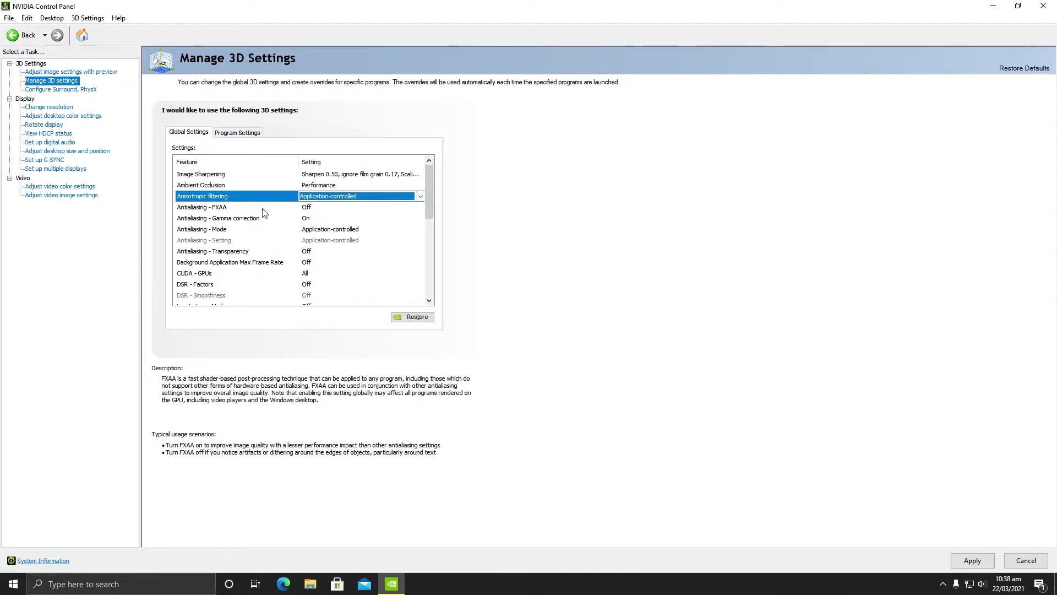
{"action": "left_click", "coordinate": [315, 209]}
{"action": "left_click", "coordinate": [318, 220]}
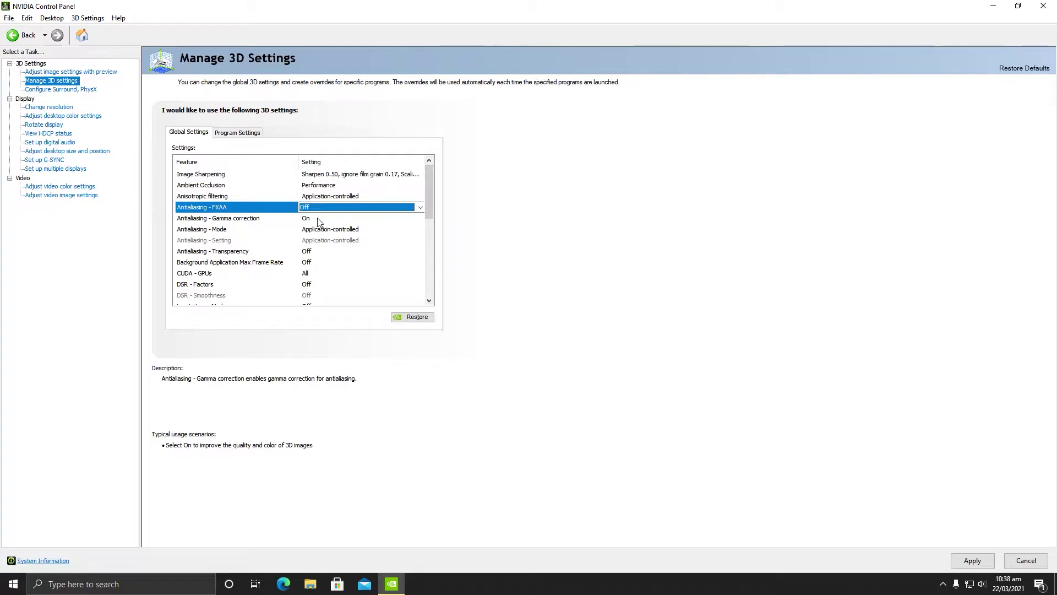
{"action": "left_click", "coordinate": [317, 216]}
{"action": "left_click", "coordinate": [319, 220]}
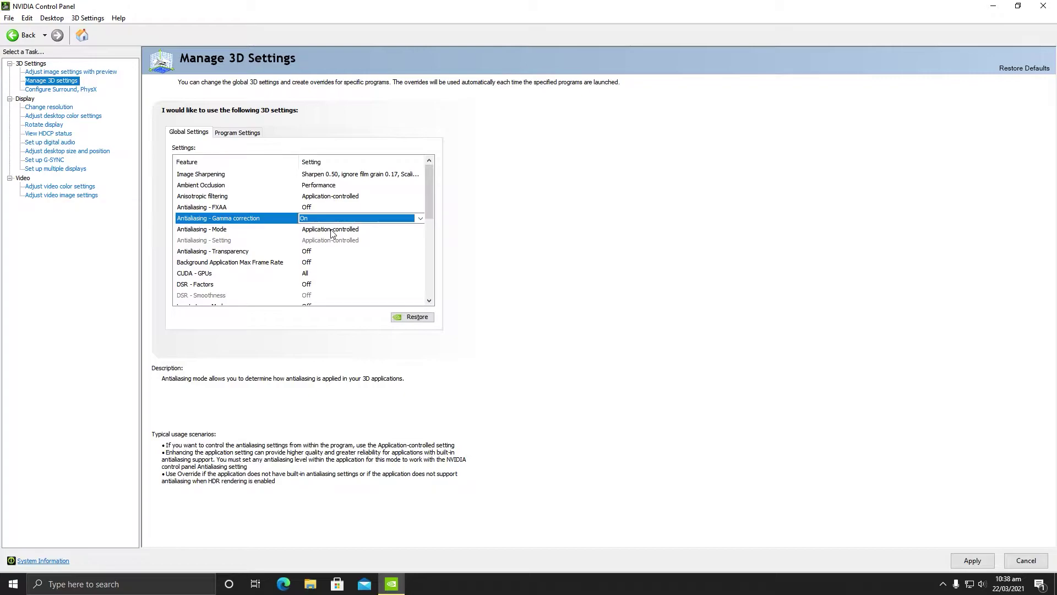
- Set antialiasing mode to Enhance the application setting at 8x, with transparency antialiasing Off
{"action": "left_click", "coordinate": [331, 232]}
{"action": "left_click", "coordinate": [331, 232]}
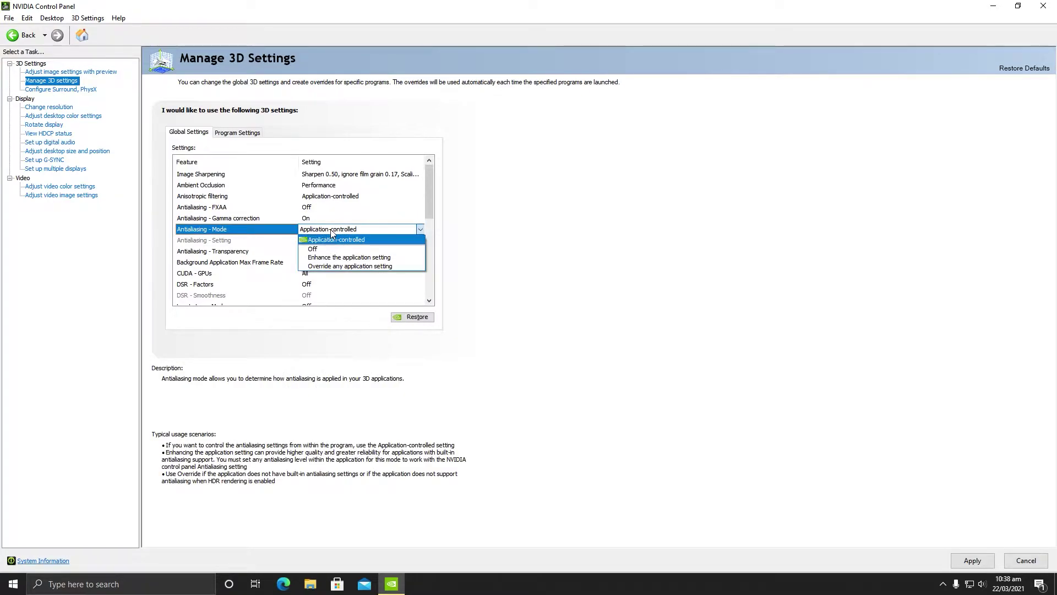
{"action": "left_click", "coordinate": [360, 258]}
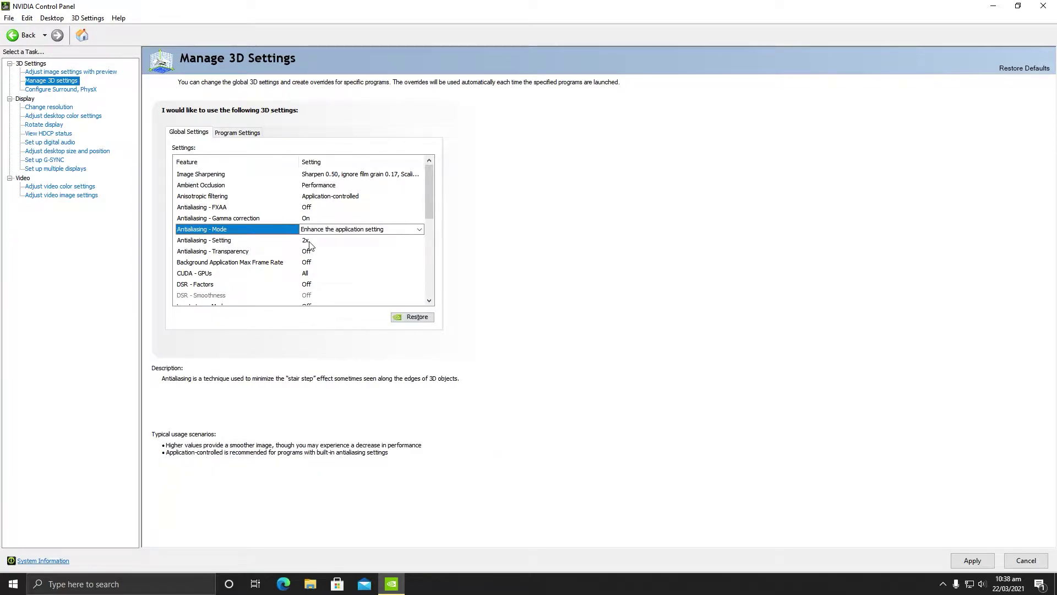
{"action": "left_click", "coordinate": [310, 243]}
{"action": "left_click", "coordinate": [310, 242]}
{"action": "left_click", "coordinate": [322, 278]}
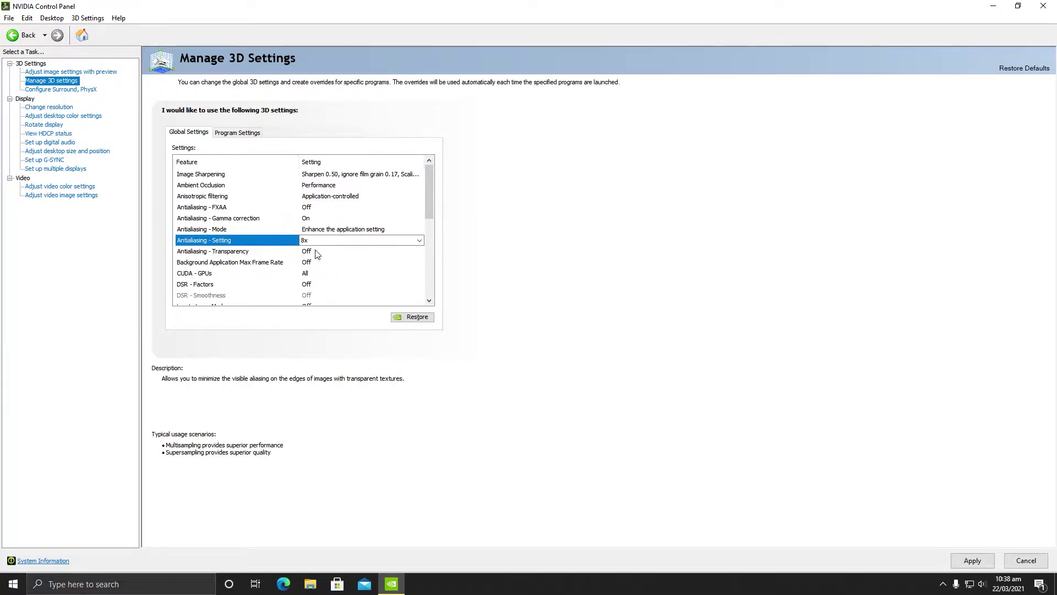
{"action": "left_click", "coordinate": [317, 253]}
{"action": "left_click", "coordinate": [317, 254]}
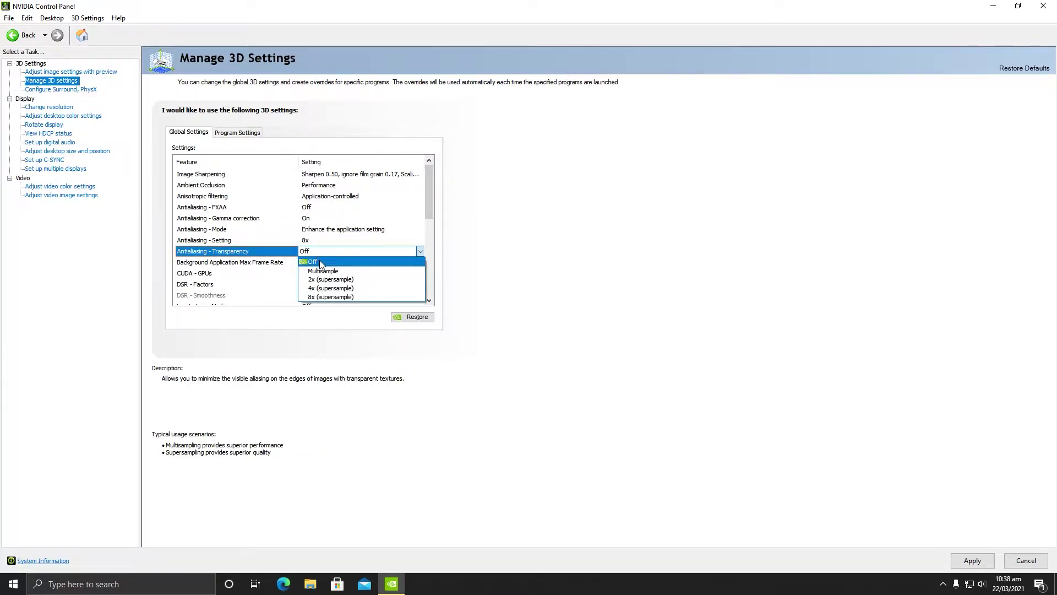
{"action": "left_click", "coordinate": [321, 262]}
{"action": "left_click_drag", "start_coordinate": [429, 209], "coordinate": [428, 233]}
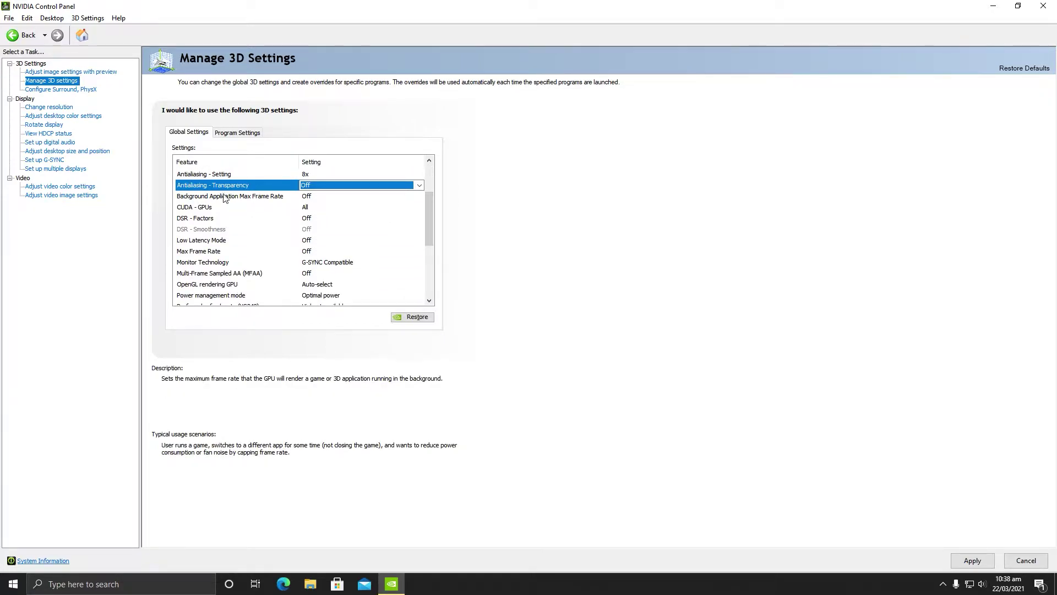
{"action": "left_click", "coordinate": [311, 209]}
{"action": "left_click", "coordinate": [311, 207]}
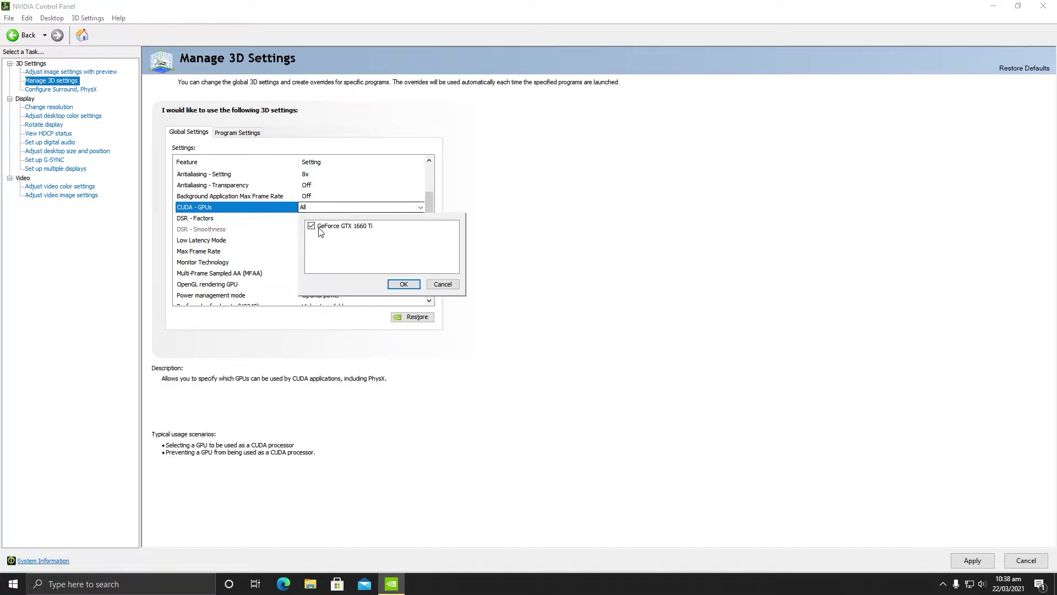
{"action": "left_click", "coordinate": [402, 284]}
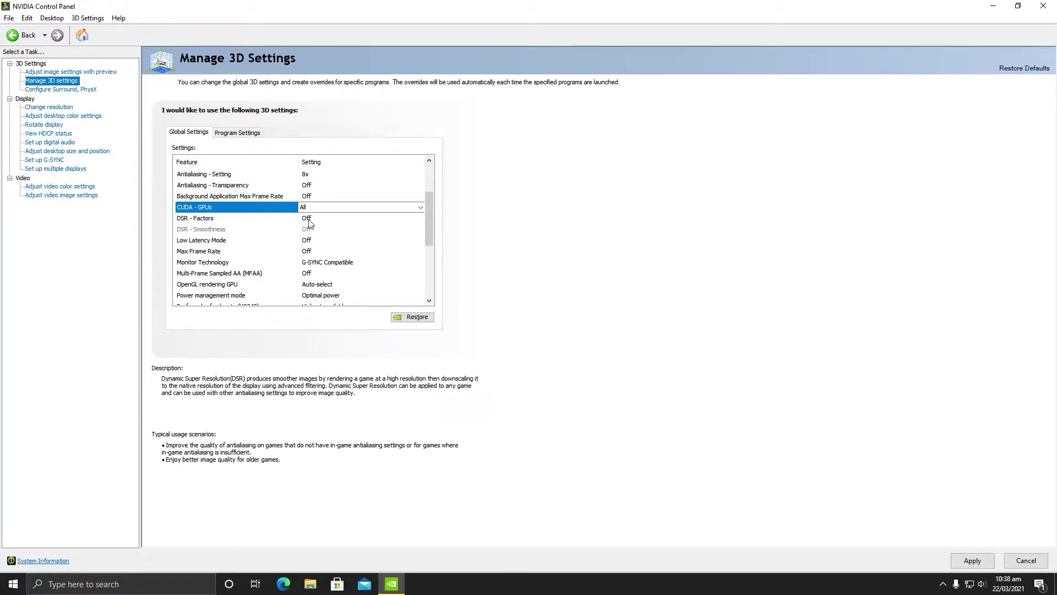
{"action": "left_click", "coordinate": [315, 255]}
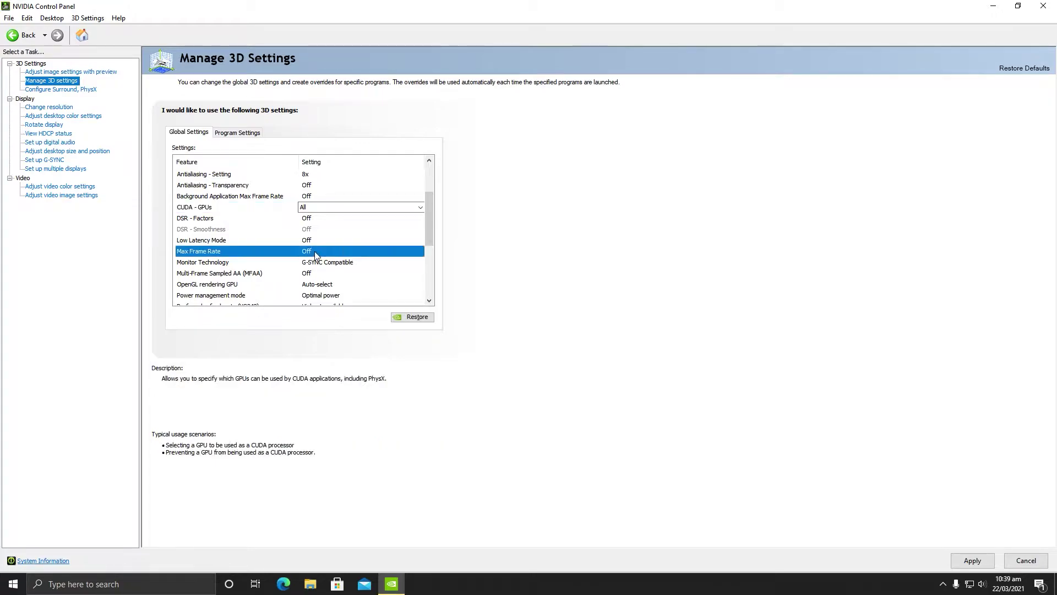
{"action": "left_click", "coordinate": [315, 254]}
{"action": "left_click", "coordinate": [428, 227]}
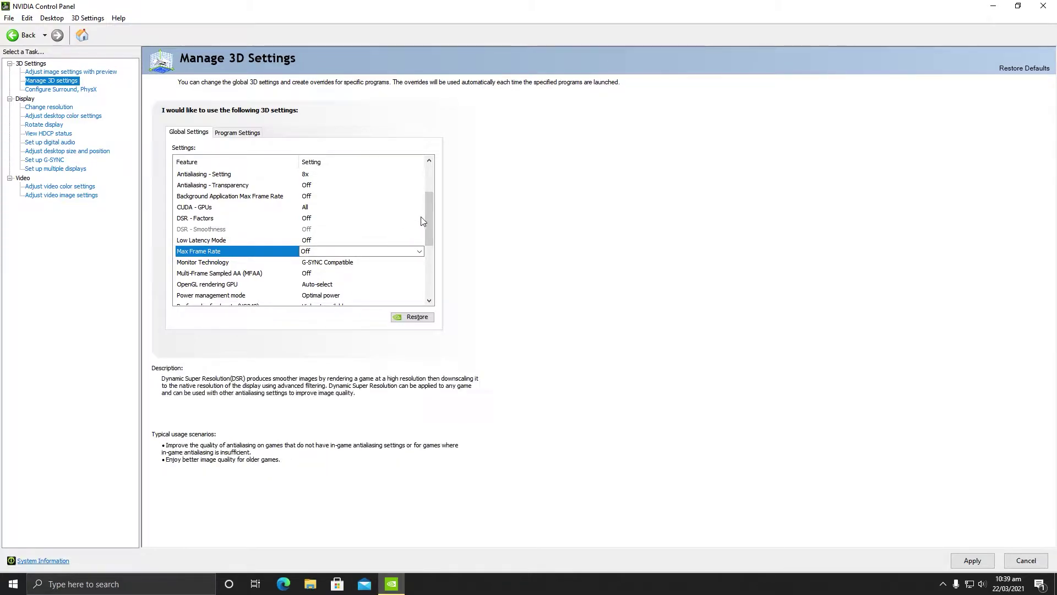
- Keep Monitor Technology on G-SYNC Compatible and turn MFAA On
{"action": "scroll", "coordinate": [428, 220], "scroll_direction": "down", "scroll_amount": 2}
{"action": "left_click", "coordinate": [338, 220]}
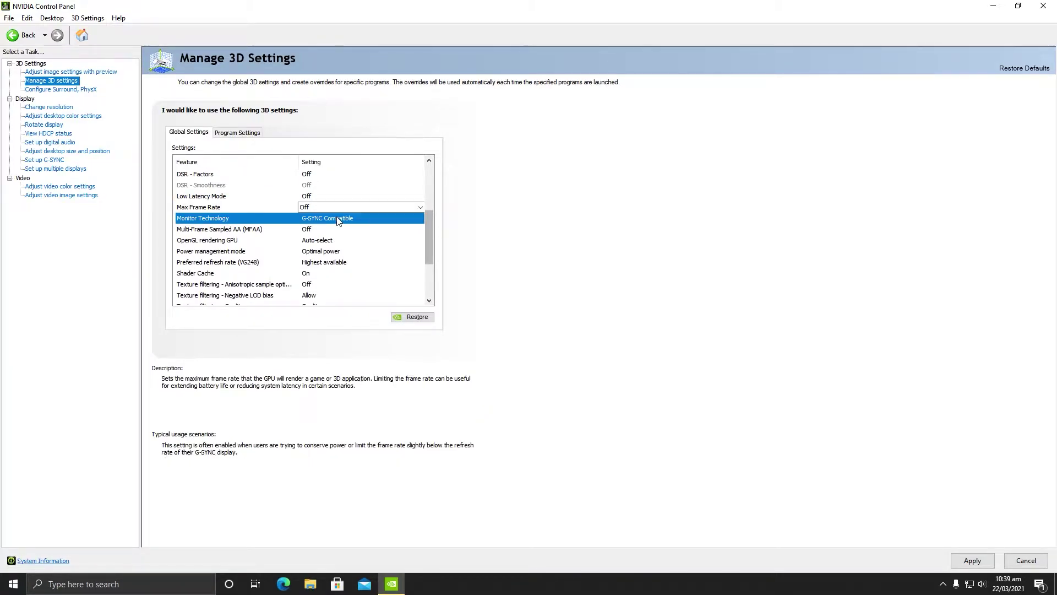
{"action": "left_click", "coordinate": [338, 219]}
{"action": "left_click", "coordinate": [325, 225]}
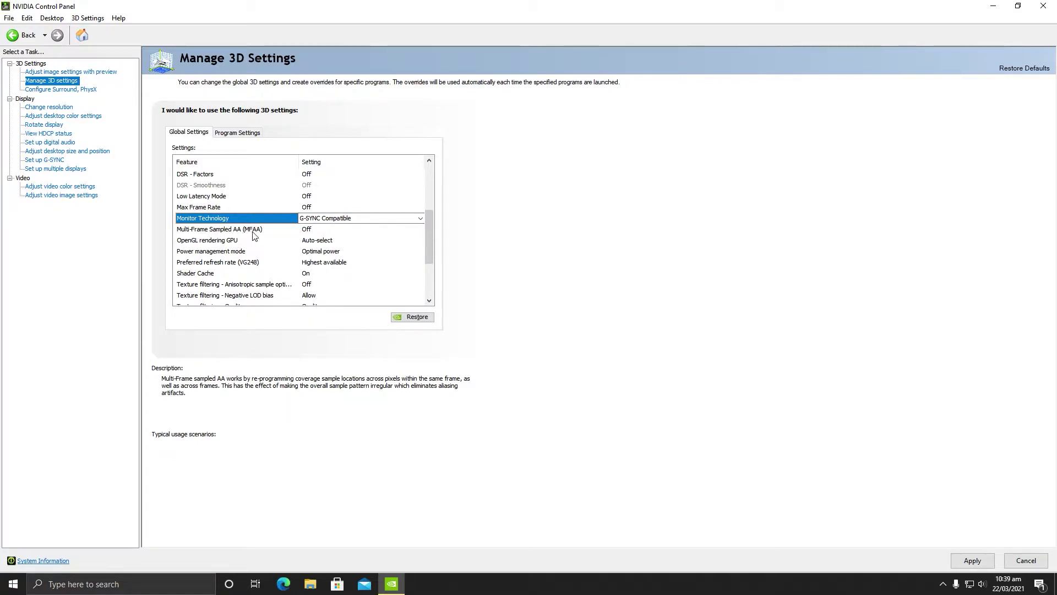
{"action": "left_click", "coordinate": [317, 230]}
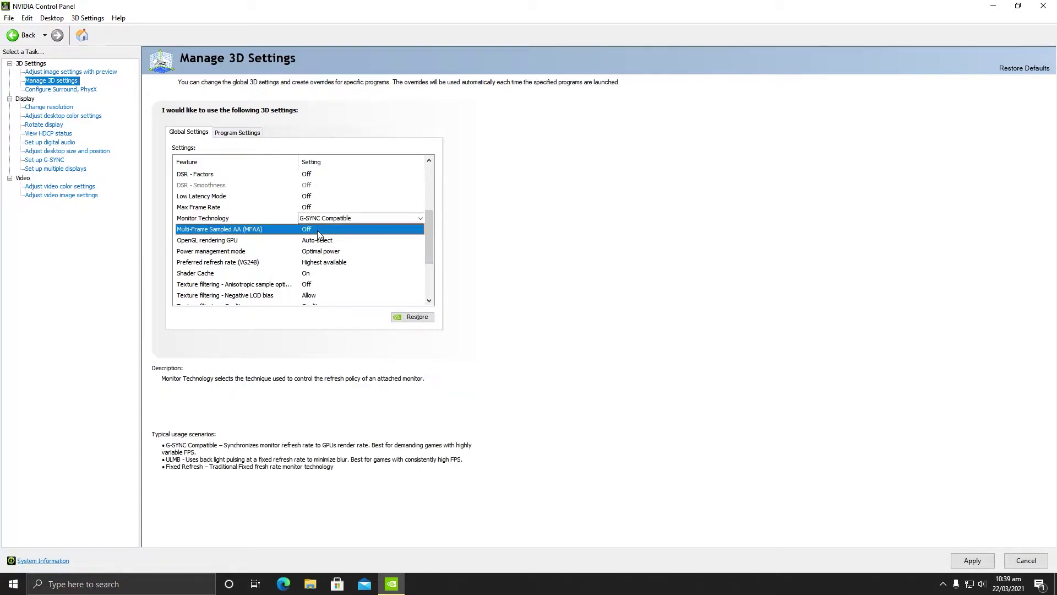
{"action": "left_click", "coordinate": [317, 231]}
{"action": "left_click", "coordinate": [322, 250]}
{"action": "mouse_move", "coordinate": [429, 239]}
{"action": "left_mouse_down"}
{"action": "mouse_move", "coordinate": [430, 190]}
{"action": "mouse_move", "coordinate": [425, 253]}
{"action": "left_mouse_up"}
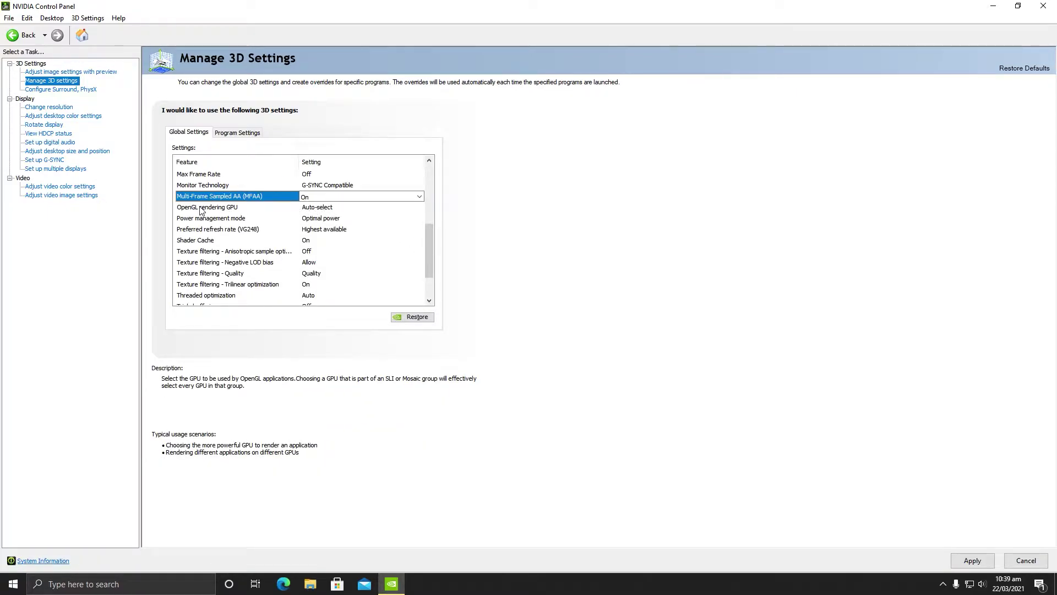
- Set the OpenGL rendering GPU to GeForce GTX 1660 Ti
{"action": "left_click", "coordinate": [319, 208]}
{"action": "left_click", "coordinate": [323, 209]}
{"action": "left_click", "coordinate": [325, 228]}
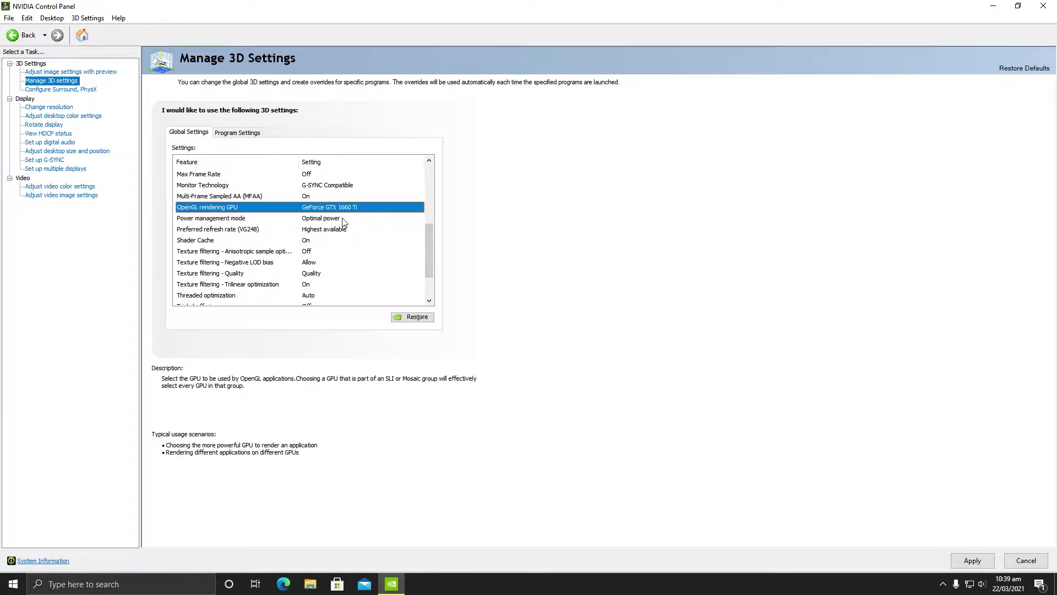
{"action": "scroll", "coordinate": [330, 220], "scroll_direction": "up", "scroll_amount": 5}
{"action": "scroll", "coordinate": [429, 203], "scroll_direction": "down", "scroll_amount": 2}
{"action": "scroll", "coordinate": [427, 220], "scroll_direction": "down", "scroll_amount": 3}
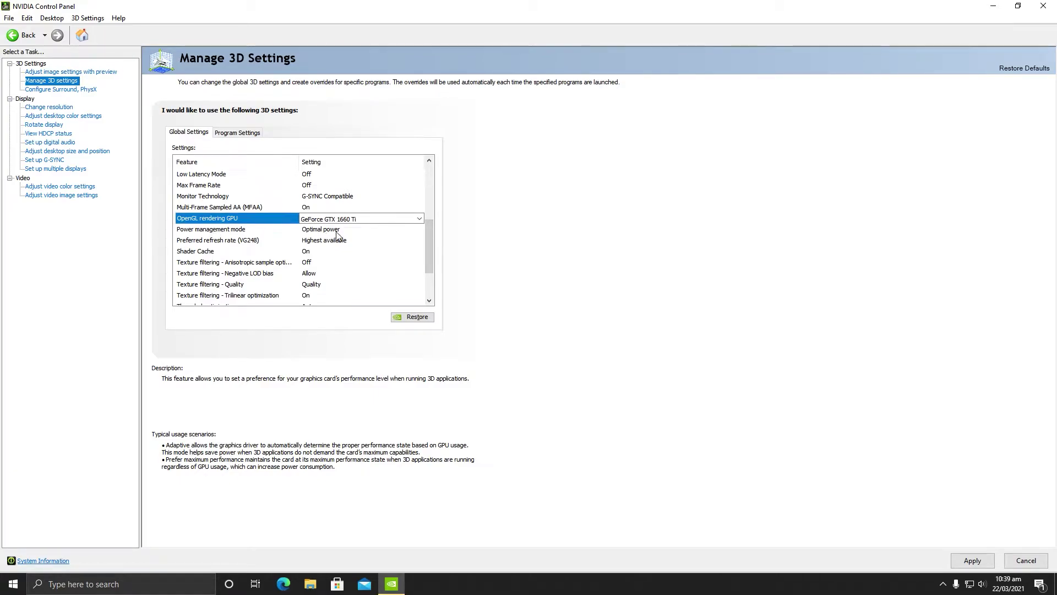
- Set Power management mode to Prefer maximum performance
{"action": "left_click", "coordinate": [337, 230]}
{"action": "left_click", "coordinate": [337, 229]}
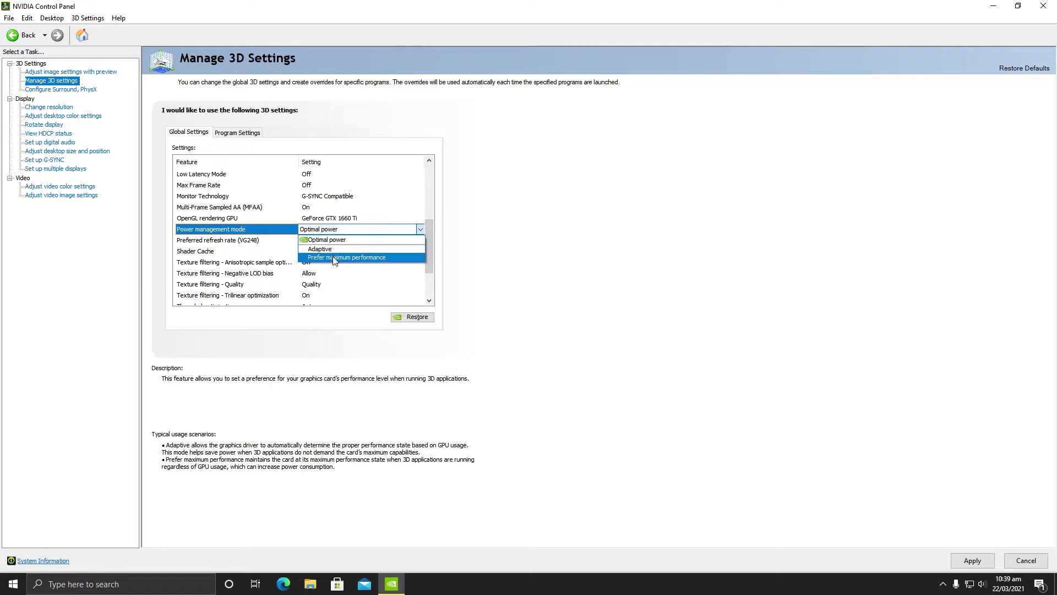
{"action": "left_click", "coordinate": [335, 259]}
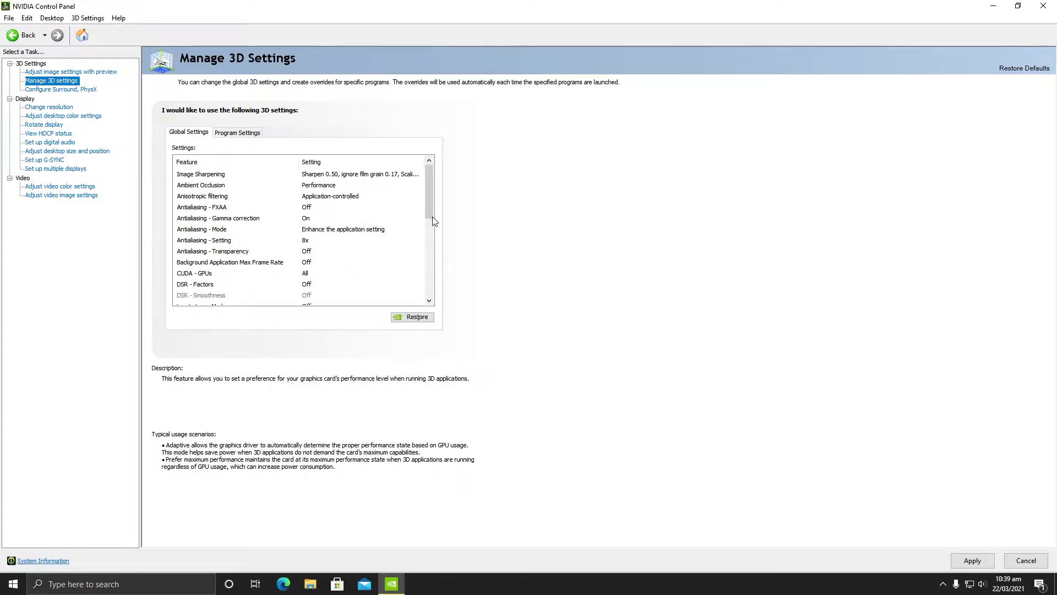
- Turn anisotropic sample optimization On and set texture filtering quality to High performance
{"action": "scroll", "coordinate": [432, 219], "scroll_direction": "down", "scroll_amount": 4}
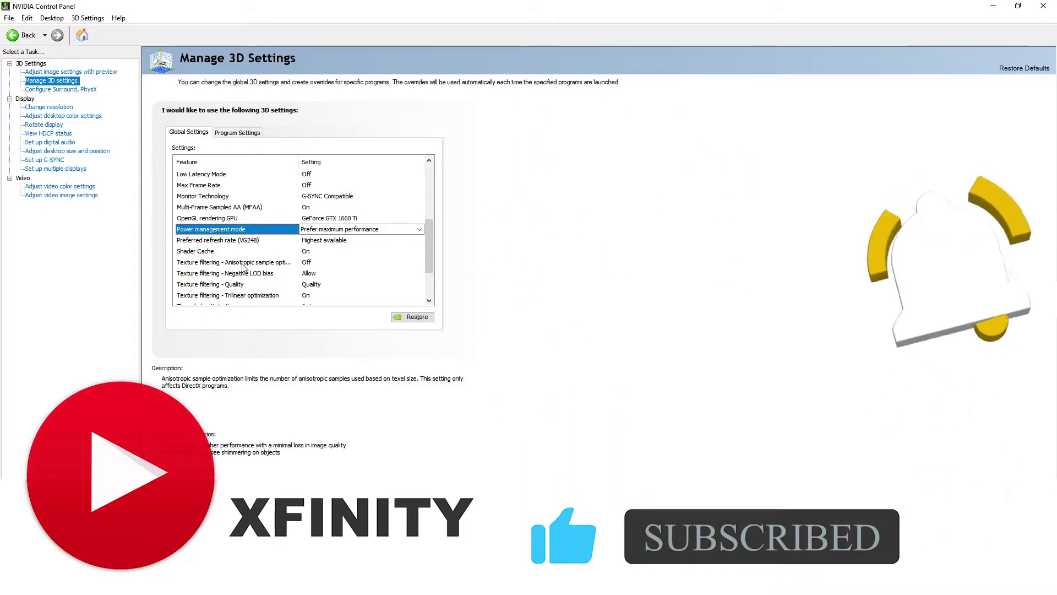
{"action": "left_click", "coordinate": [322, 264]}
{"action": "left_click", "coordinate": [322, 264]}
{"action": "left_click", "coordinate": [326, 282]}
{"action": "mouse_move", "coordinate": [426, 246]}
{"action": "left_mouse_down"}
{"action": "mouse_move", "coordinate": [430, 190]}
{"action": "mouse_move", "coordinate": [429, 253]}
{"action": "left_mouse_up"}
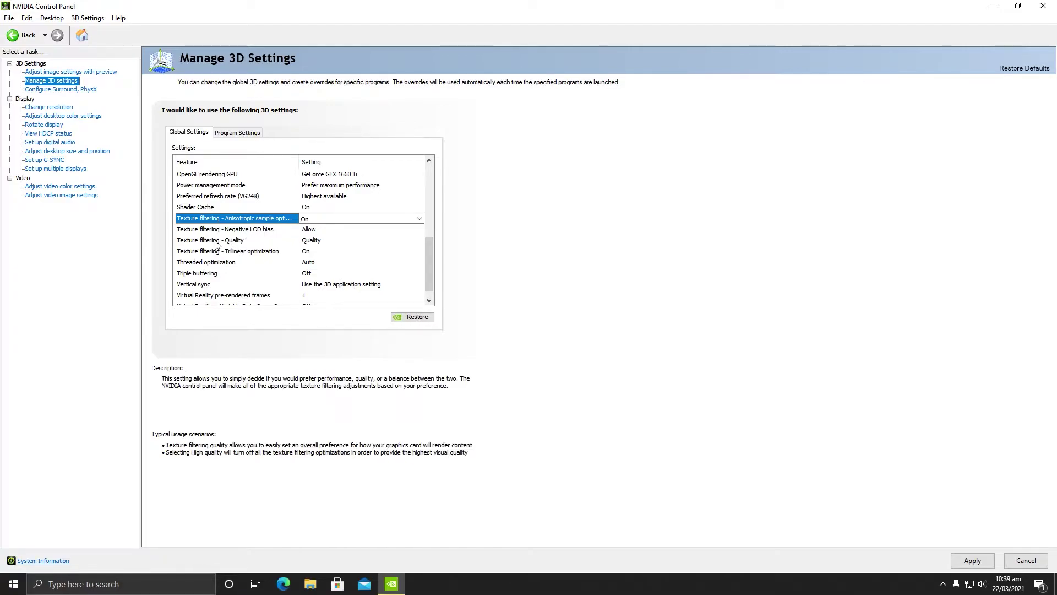
{"action": "left_click", "coordinate": [313, 246]}
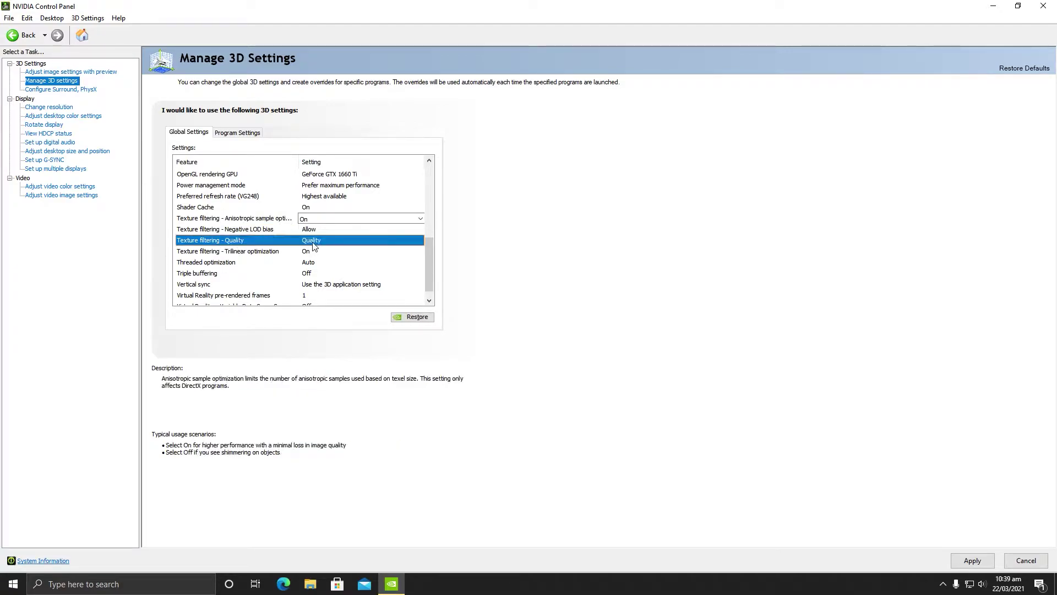
{"action": "left_click", "coordinate": [420, 241]}
{"action": "left_click", "coordinate": [325, 280]}
{"action": "scroll", "coordinate": [428, 242], "scroll_direction": "up", "scroll_amount": 7}
{"action": "scroll", "coordinate": [431, 213], "scroll_direction": "down", "scroll_amount": 7}
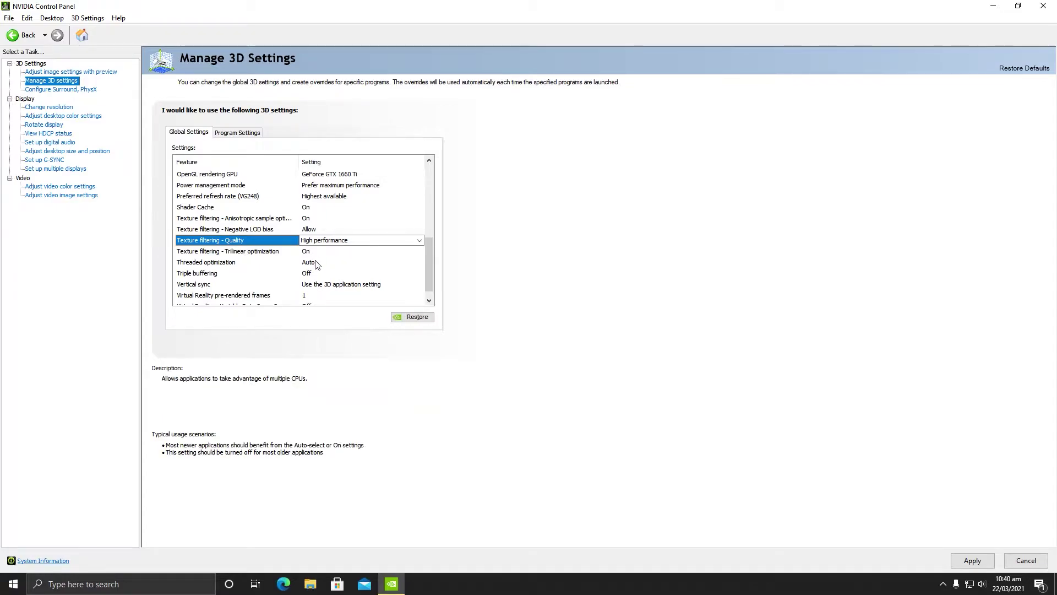
- Turn triple buffering On, leave vertical sync on the 3D application setting, VR pre-rendered frames 1
{"action": "left_click", "coordinate": [312, 273]}
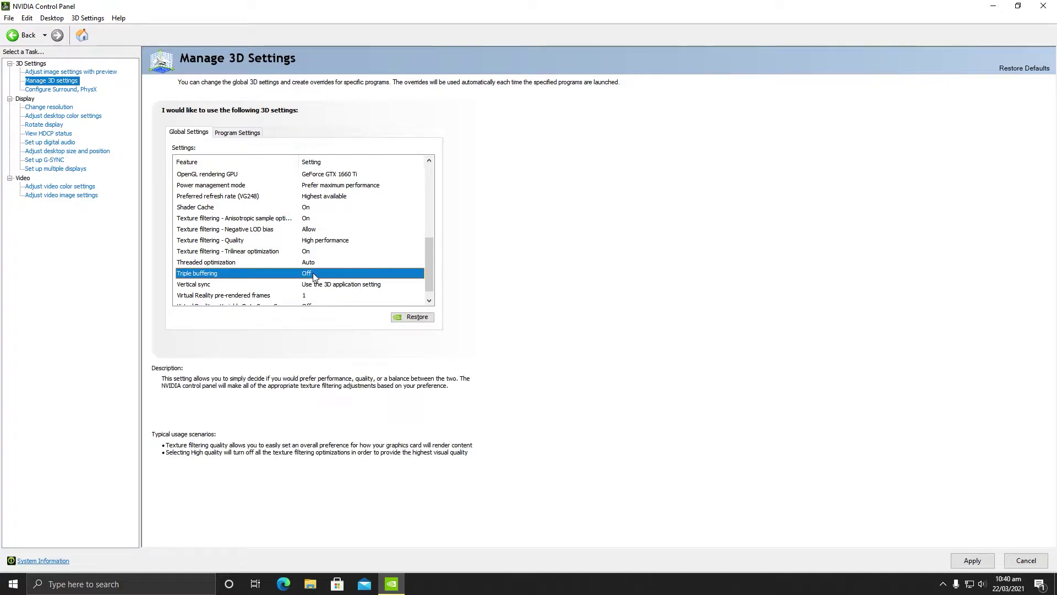
{"action": "left_click", "coordinate": [312, 273]}
{"action": "left_click", "coordinate": [314, 294]}
{"action": "scroll", "coordinate": [433, 259], "scroll_direction": "up", "scroll_amount": 1}
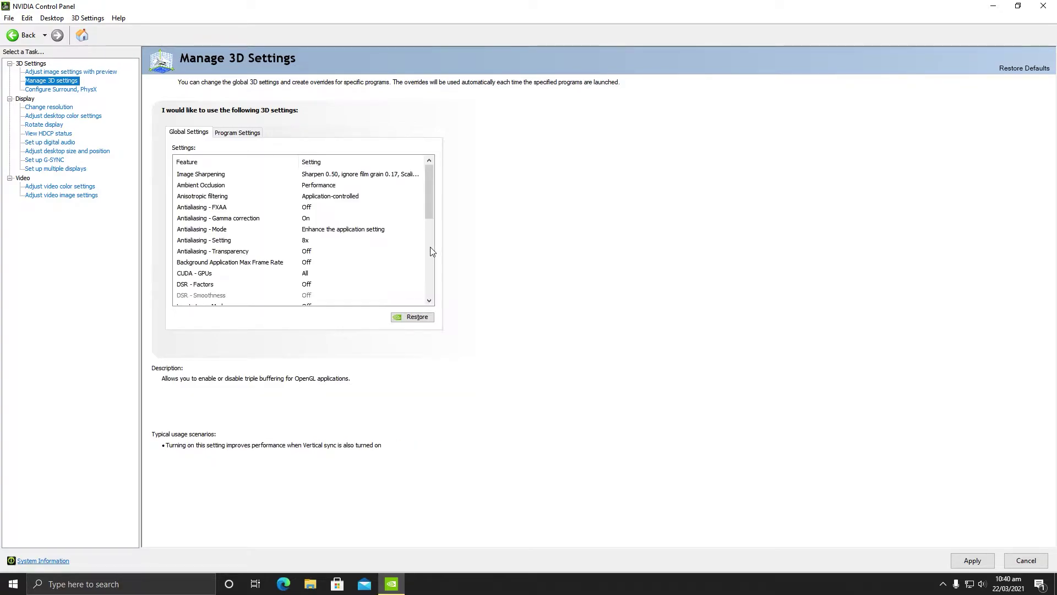
{"action": "scroll", "coordinate": [429, 252], "scroll_direction": "down", "scroll_amount": 1}
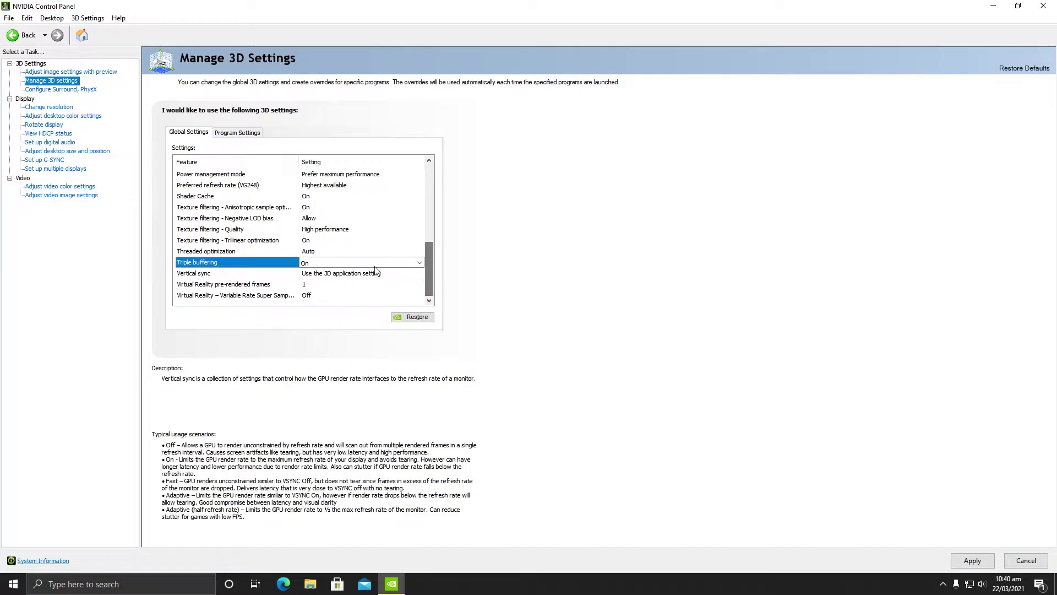
{"action": "left_click", "coordinate": [316, 275]}
{"action": "left_click", "coordinate": [317, 275]}
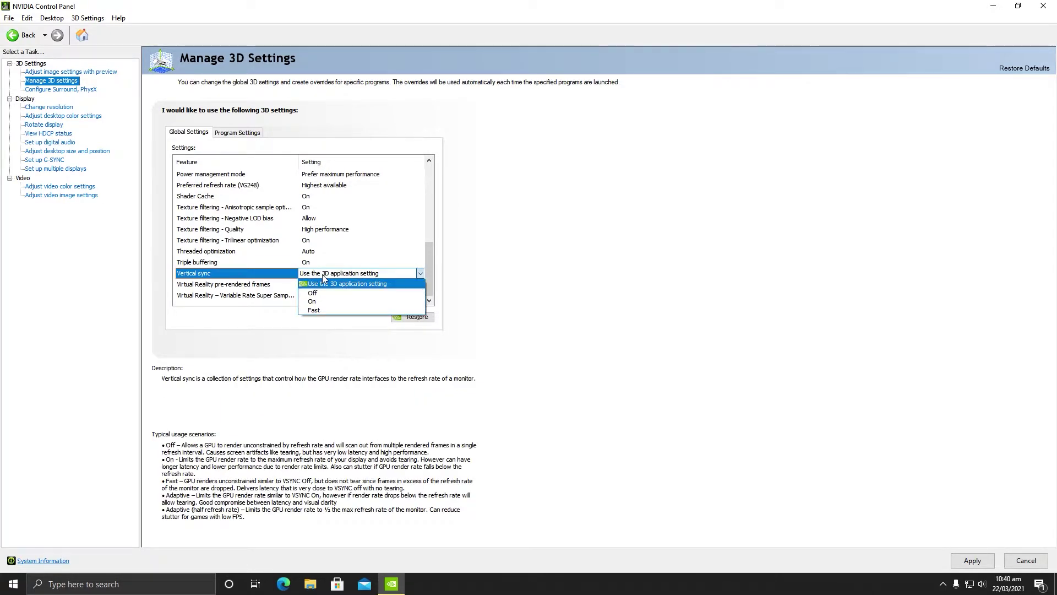
{"action": "left_click", "coordinate": [322, 275]}
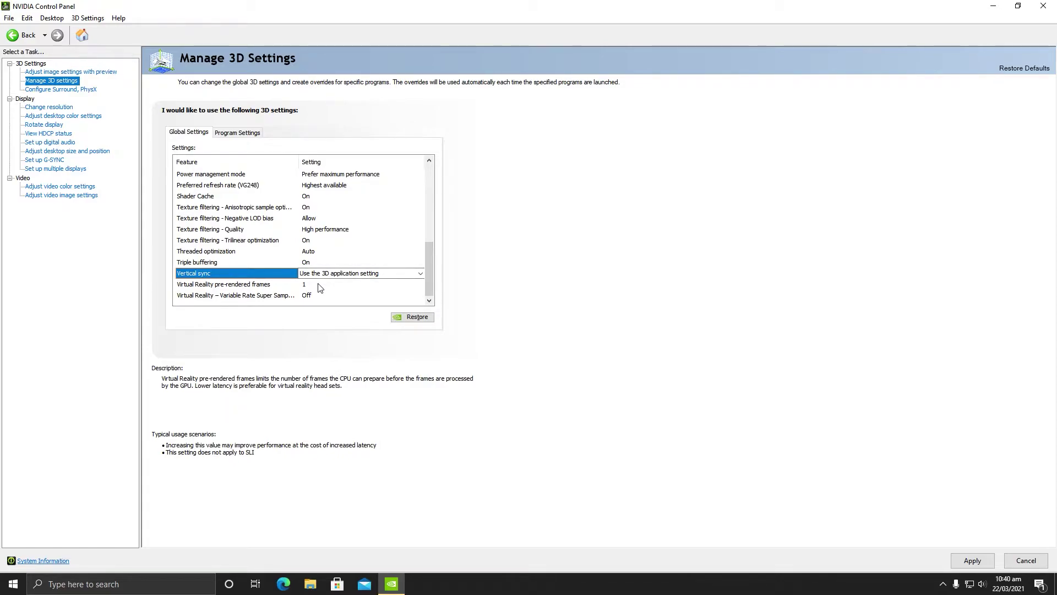
{"action": "left_click", "coordinate": [320, 285]}
{"action": "left_click", "coordinate": [320, 286]}
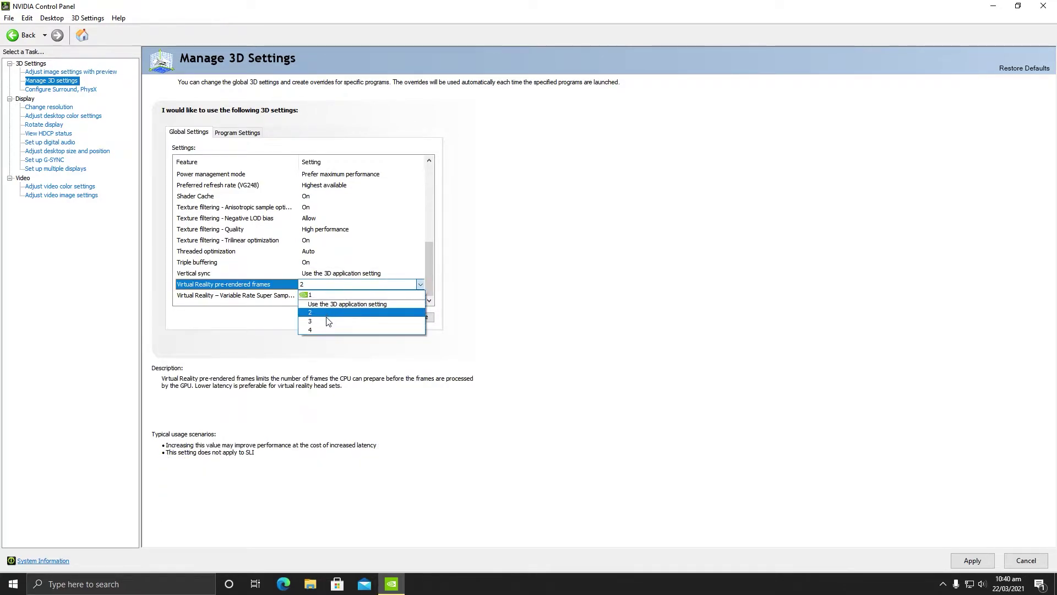
{"action": "left_click", "coordinate": [314, 295]}
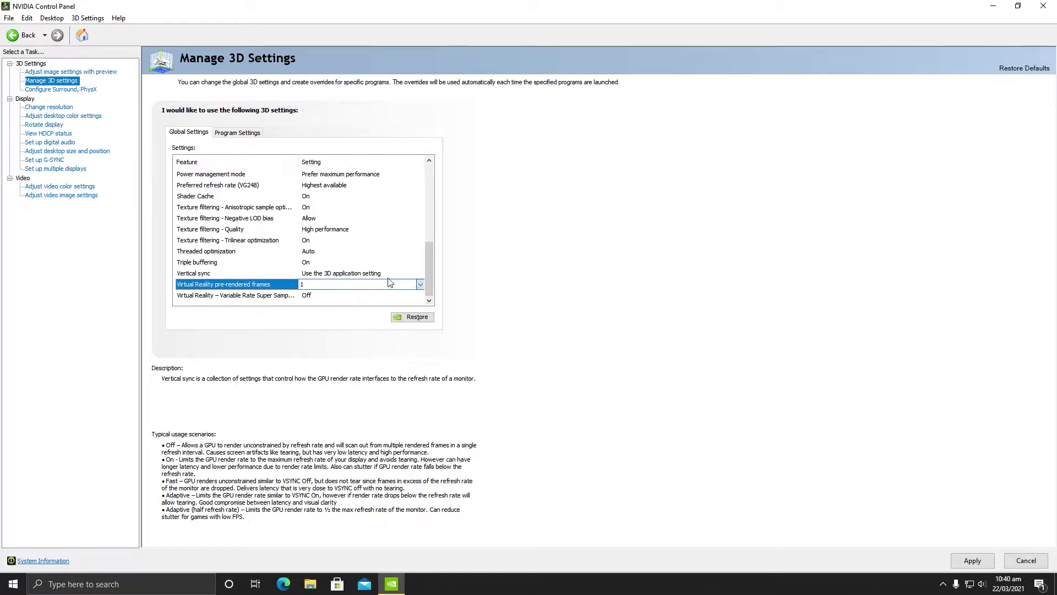
- Set VR Variable Rate Super Sampling to Adaptive and apply the 3D settings
{"action": "left_click", "coordinate": [312, 295]}
{"action": "left_click", "coordinate": [311, 295]}
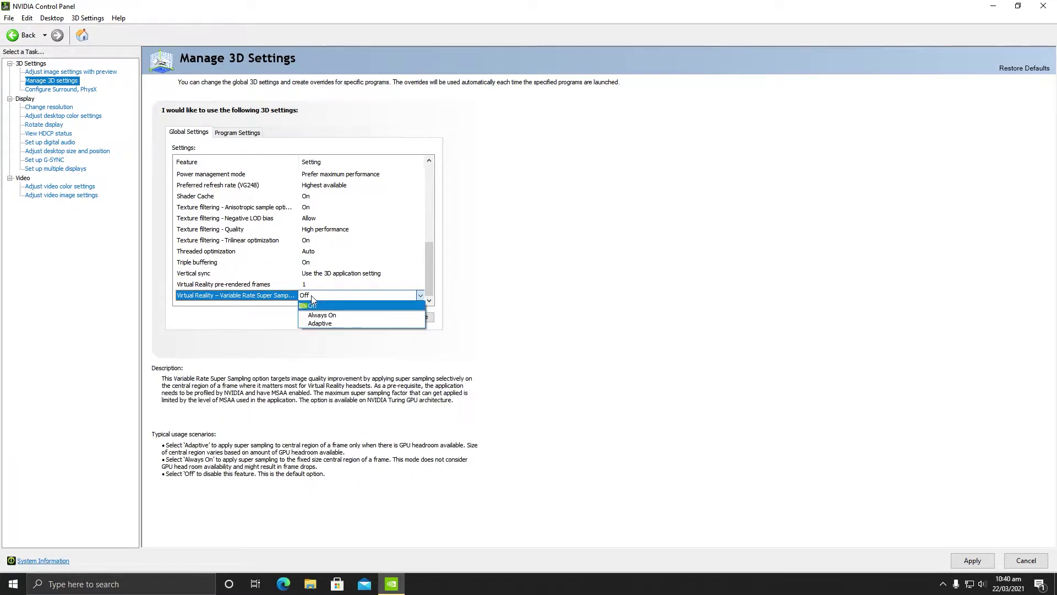
{"action": "left_click", "coordinate": [320, 323]}
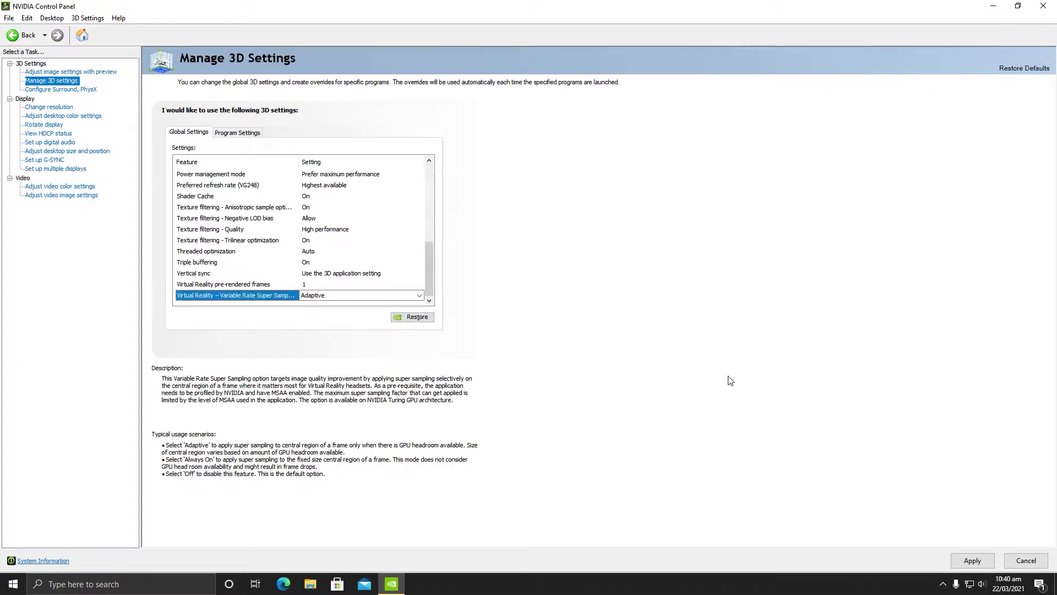
{"action": "left_click_drag", "start_coordinate": [431, 252], "coordinate": [435, 279]}
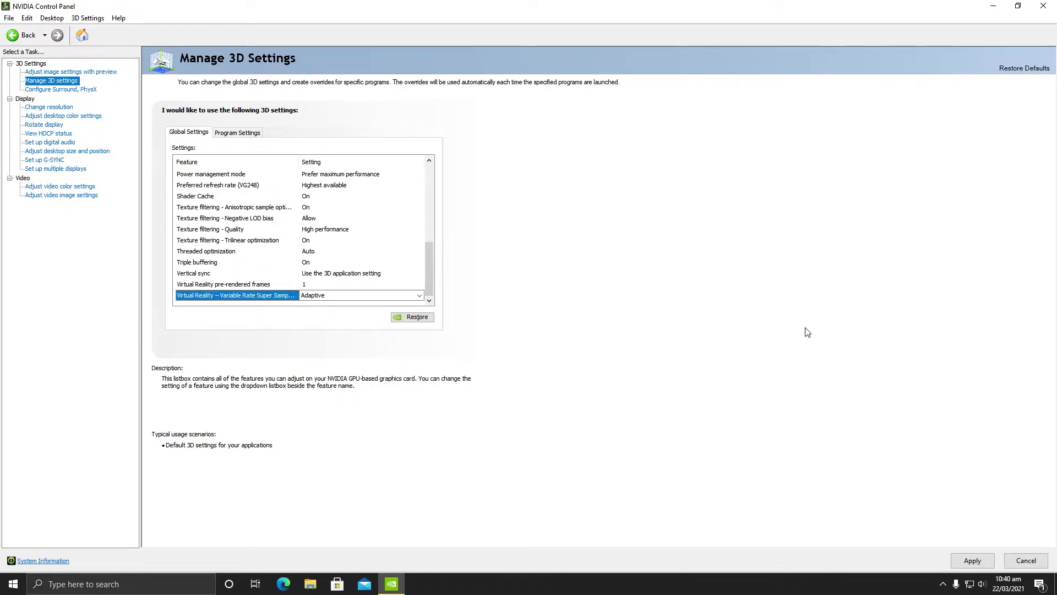
{"action": "left_click", "coordinate": [972, 560]}
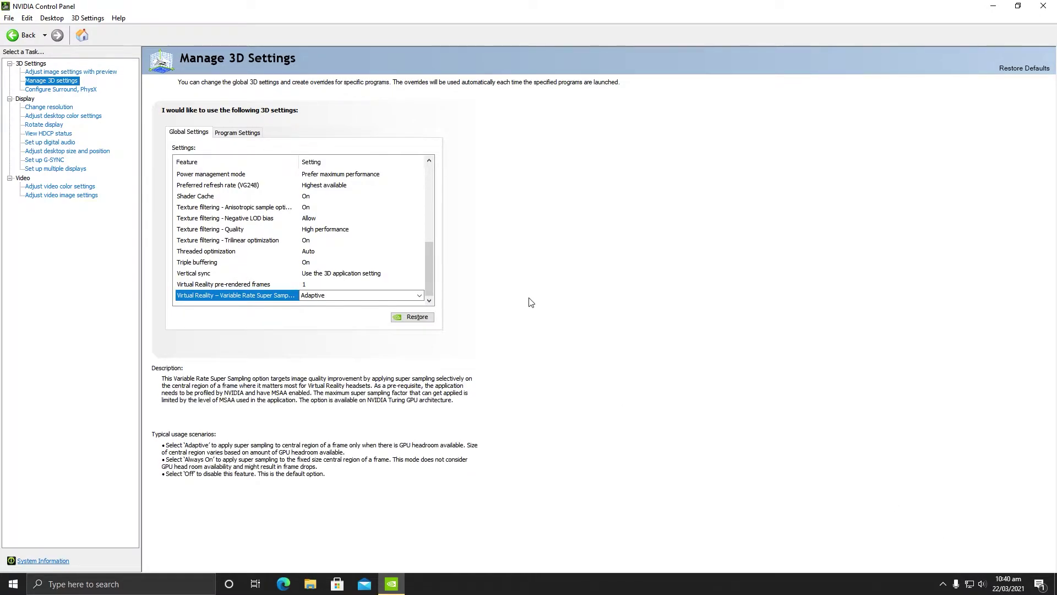
- Confirm the PhysX processor stays on GeForce GTX 1660 Ti, then go to Change resolution
{"action": "left_click", "coordinate": [51, 91]}
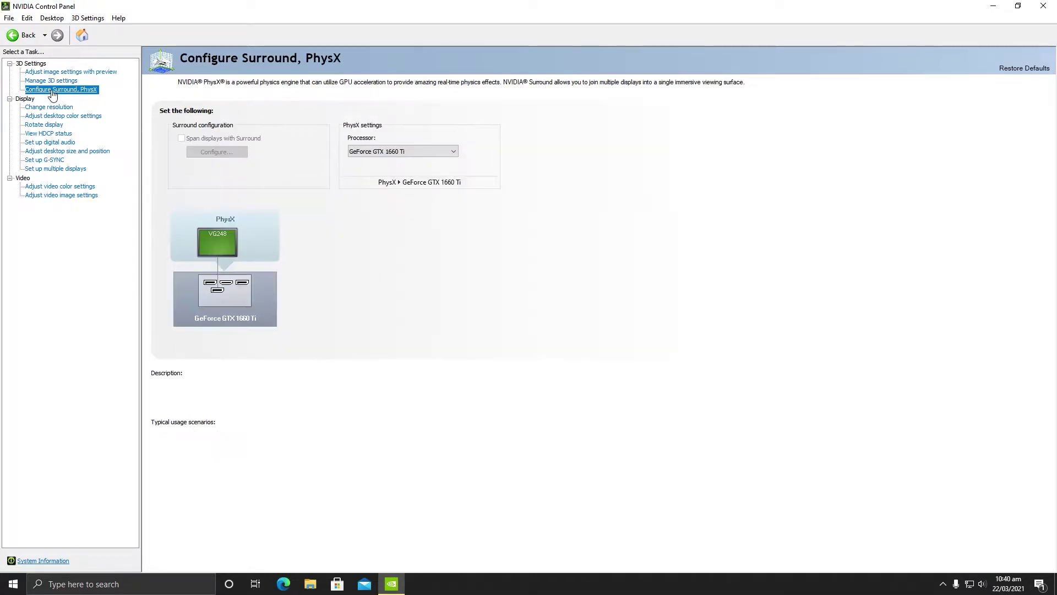
{"action": "left_click", "coordinate": [380, 152]}
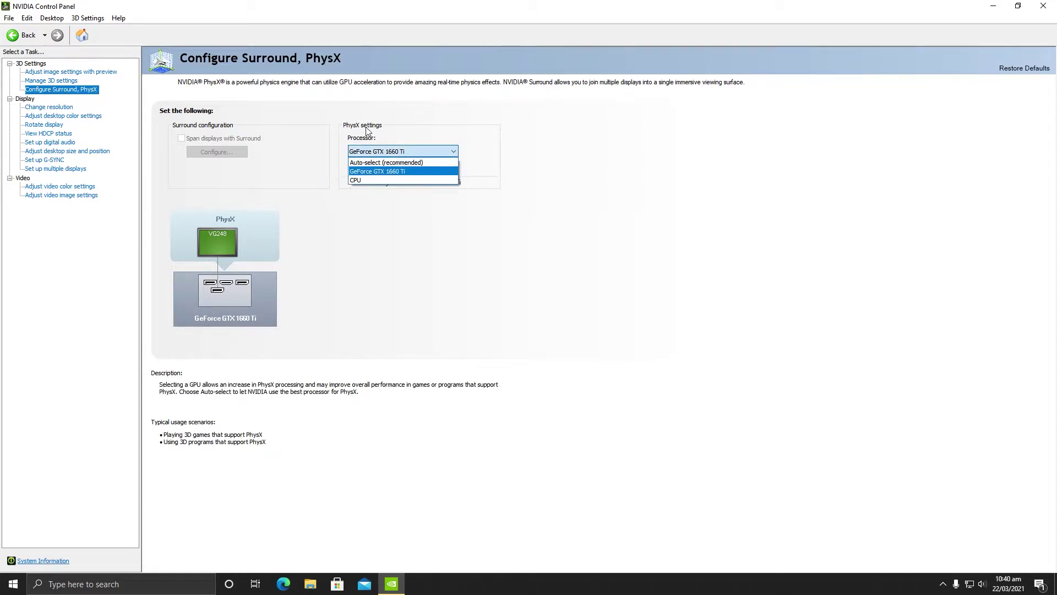
{"action": "left_click", "coordinate": [378, 172]}
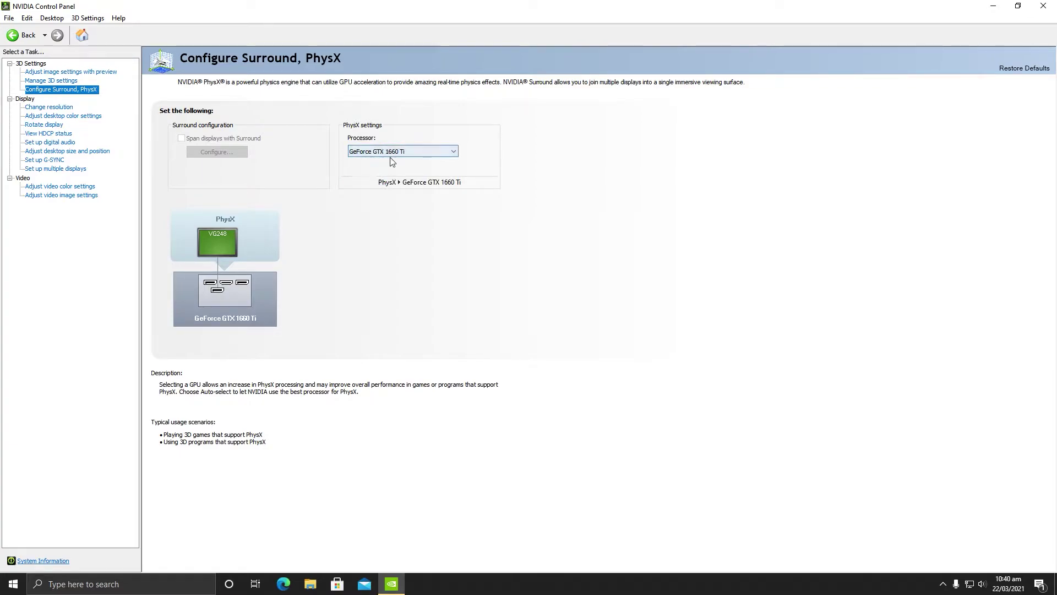
{"action": "left_click", "coordinate": [57, 109]}
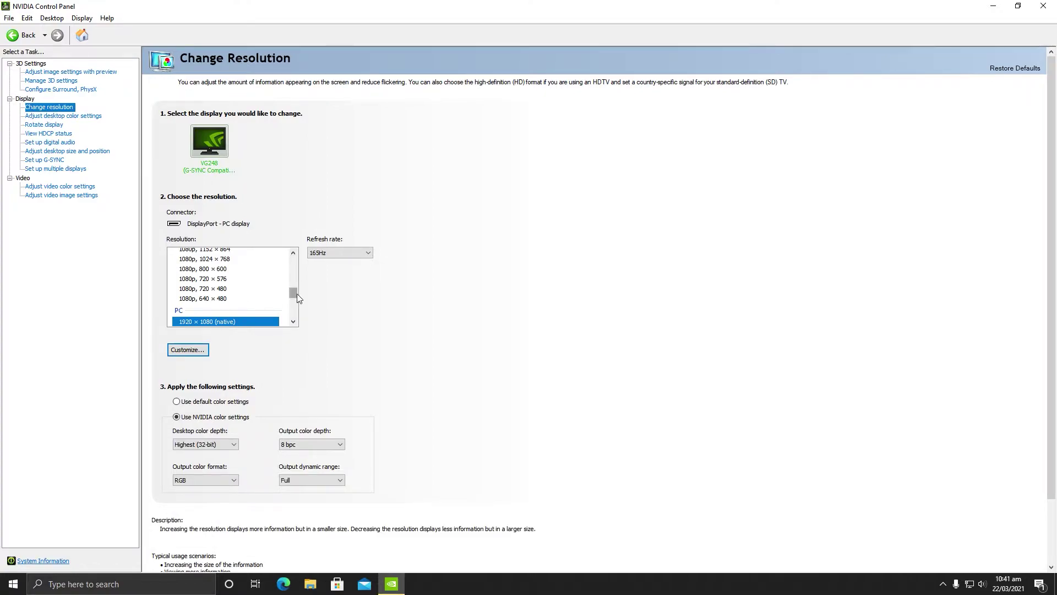
- After trying 1632 × 918 options, select 1920 × 1080 (native) at 165Hz
{"action": "left_click_drag", "start_coordinate": [298, 294], "coordinate": [293, 263]}
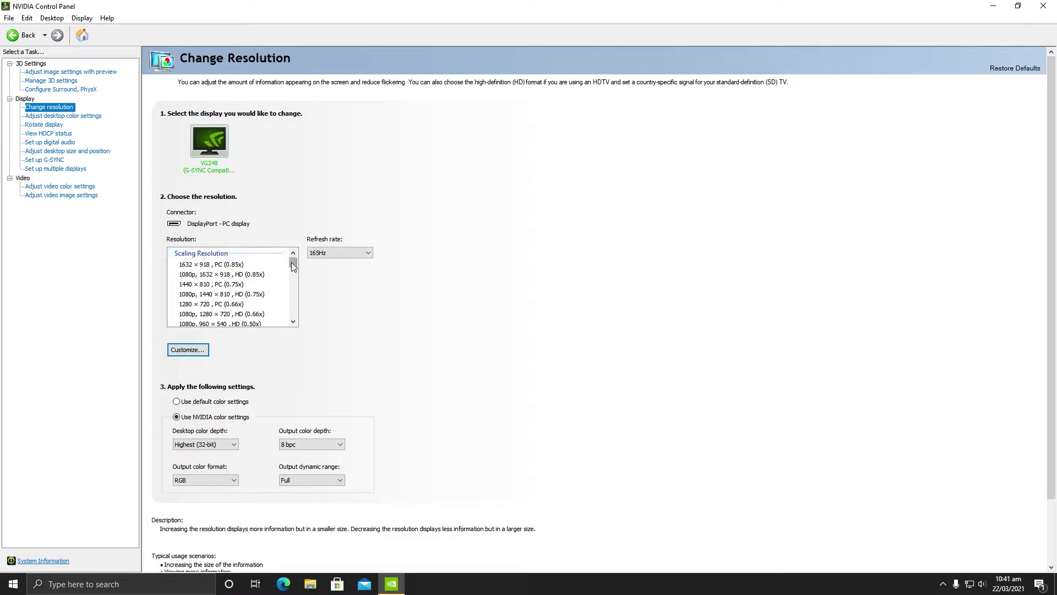
{"action": "left_click", "coordinate": [236, 264]}
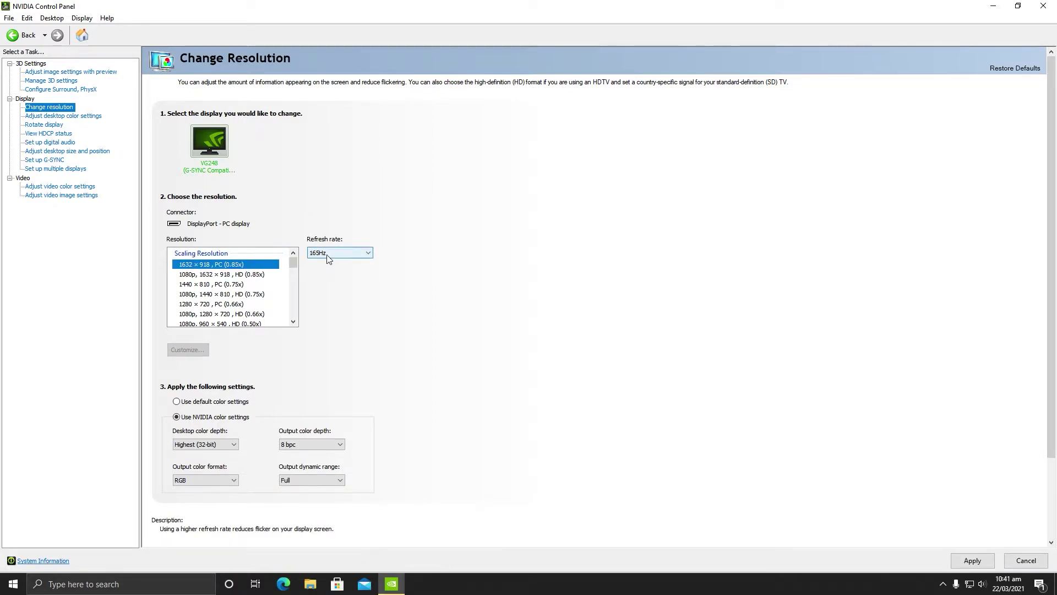
{"action": "left_click", "coordinate": [246, 275]}
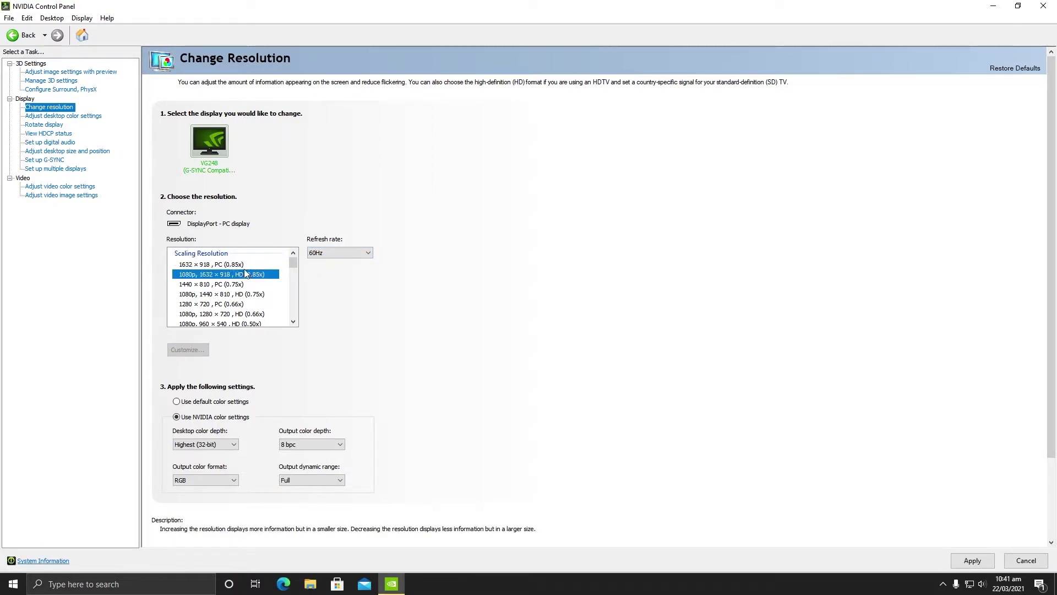
{"action": "left_click", "coordinate": [246, 269]}
{"action": "left_click", "coordinate": [247, 274]}
{"action": "left_click", "coordinate": [251, 268]}
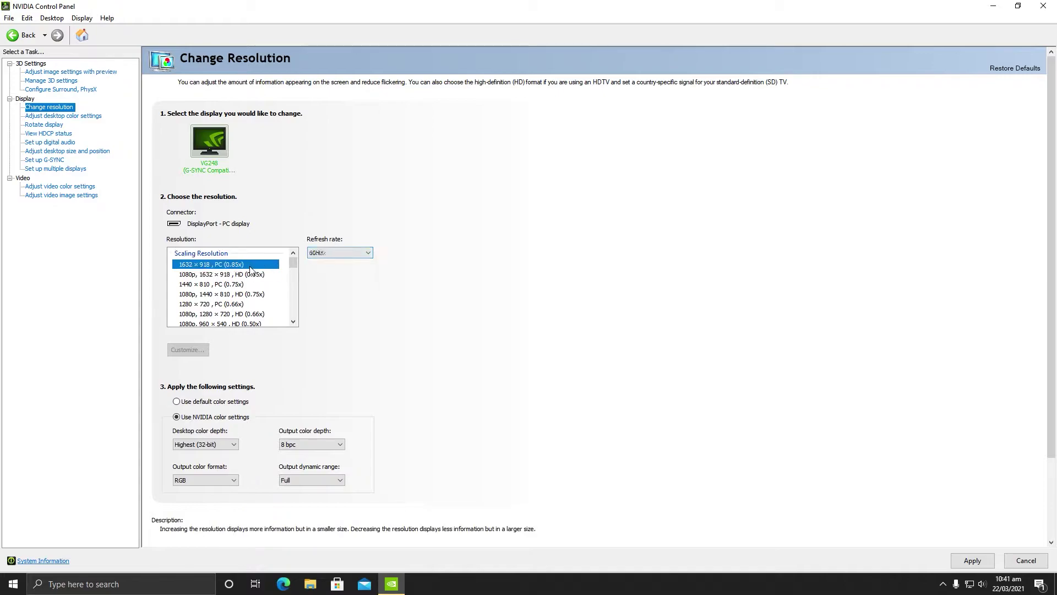
{"action": "left_click_drag", "start_coordinate": [292, 263], "coordinate": [293, 295]}
{"action": "left_click", "coordinate": [232, 303]}
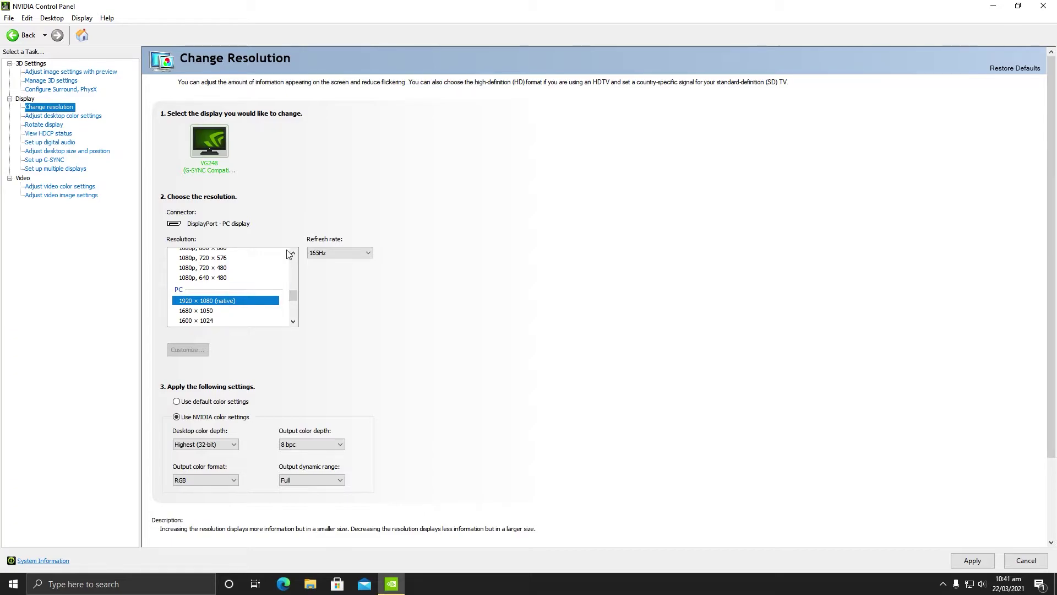
{"action": "left_click", "coordinate": [329, 252]}
{"action": "left_click", "coordinate": [347, 268]}
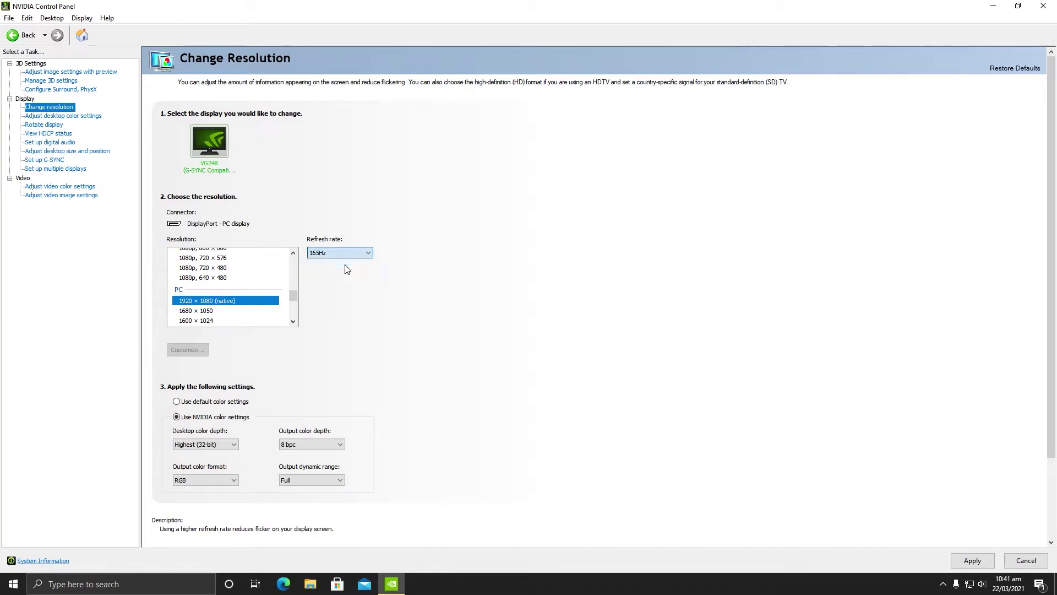
- Use NVIDIA color settings with 32-bit depth, RGB, Full range, then apply and keep them
{"action": "scroll", "coordinate": [330, 298], "scroll_direction": "down", "scroll_amount": 1}
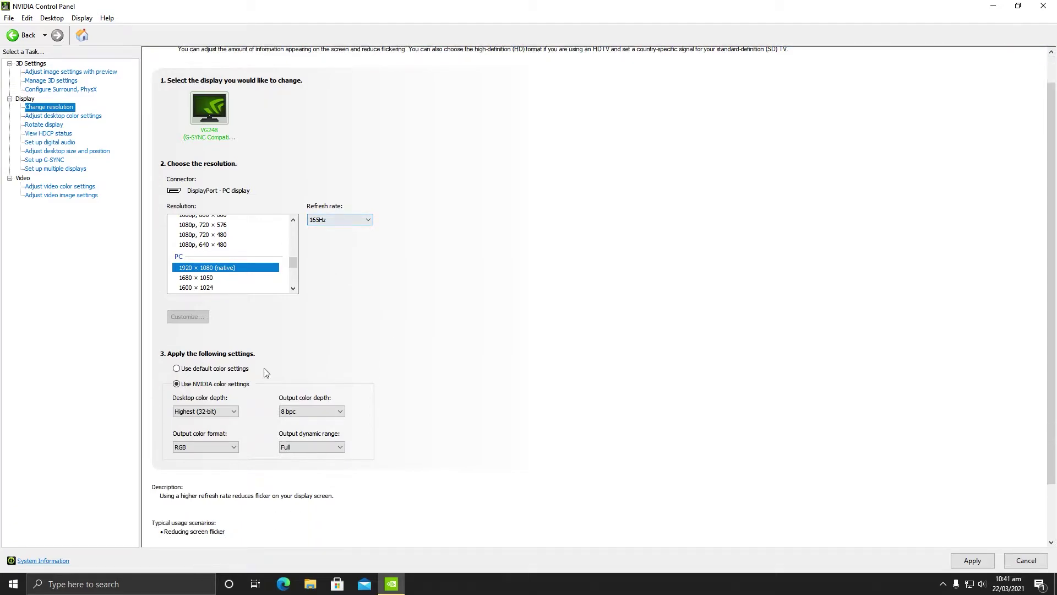
{"action": "left_click", "coordinate": [187, 374]}
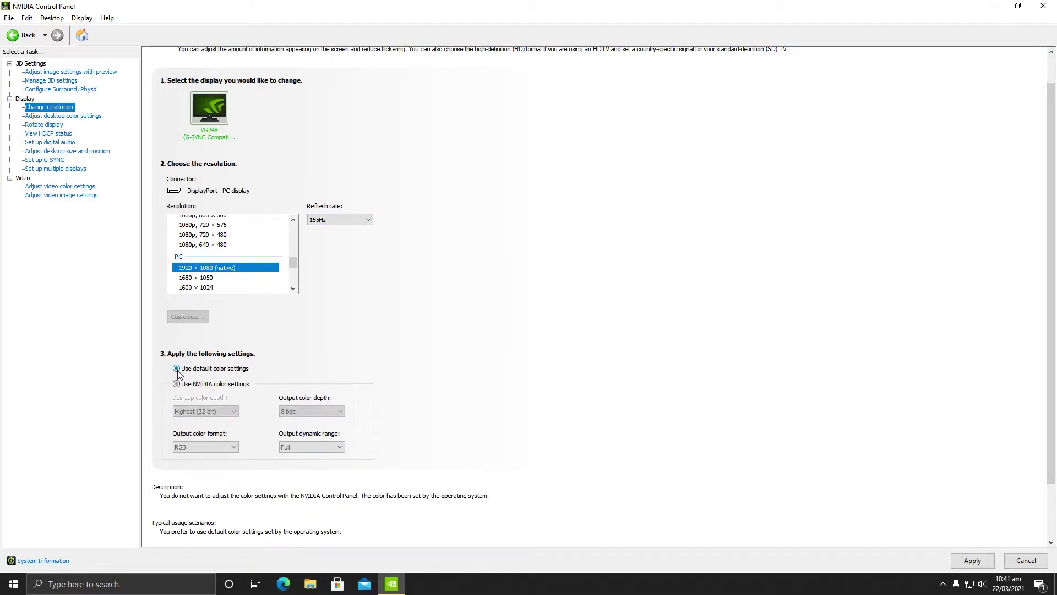
{"action": "left_click", "coordinate": [192, 386]}
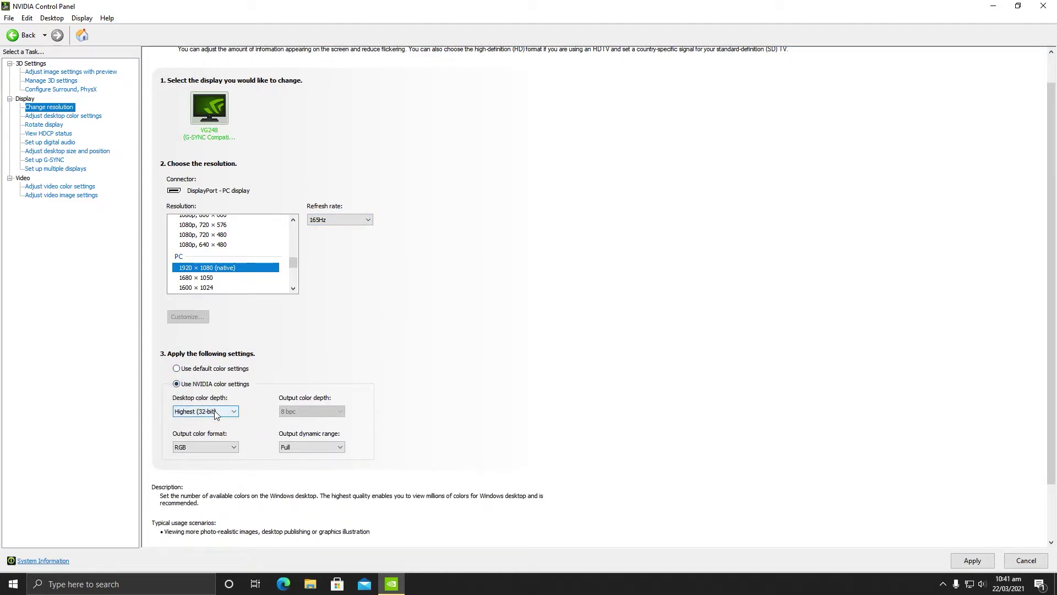
{"action": "left_click", "coordinate": [201, 412]}
{"action": "left_click", "coordinate": [201, 421]}
{"action": "left_click", "coordinate": [216, 447]}
{"action": "left_click", "coordinate": [217, 451]}
{"action": "left_click", "coordinate": [314, 447]}
{"action": "left_click", "coordinate": [314, 448]}
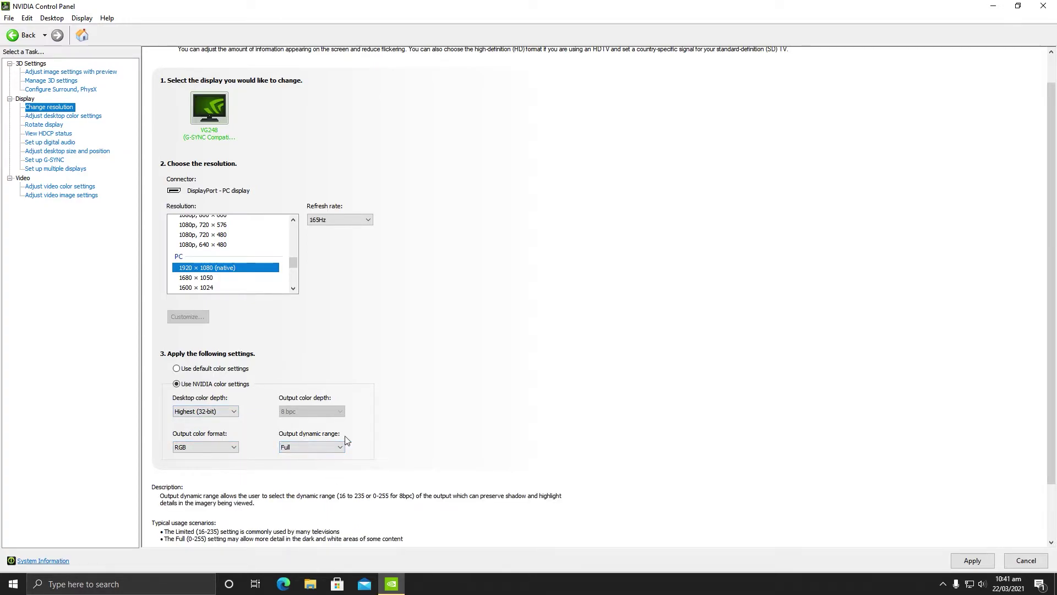
{"action": "left_click", "coordinate": [974, 563]}
{"action": "left_click", "coordinate": [568, 305]}
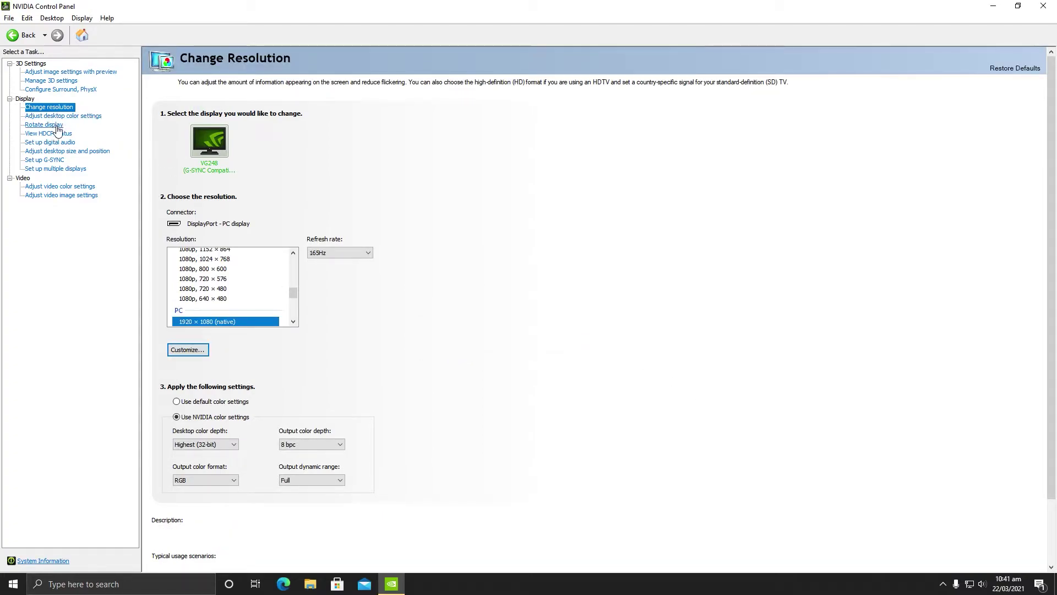
- Review G-SYNC Compatible for full screen on the VG248, then go to desktop color settings
{"action": "left_click", "coordinate": [53, 160]}
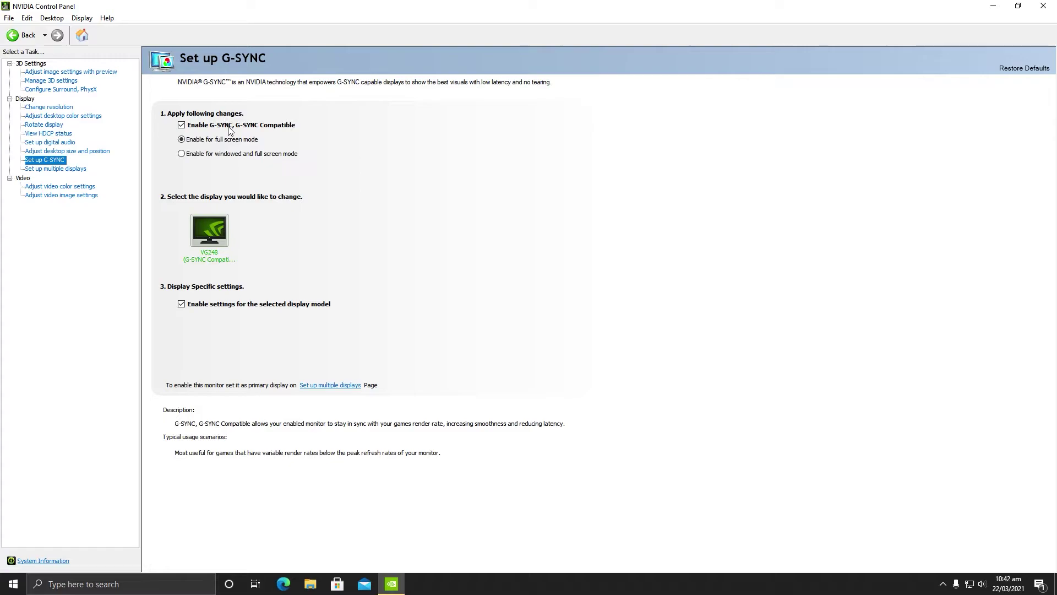
{"action": "left_click", "coordinate": [66, 117]}
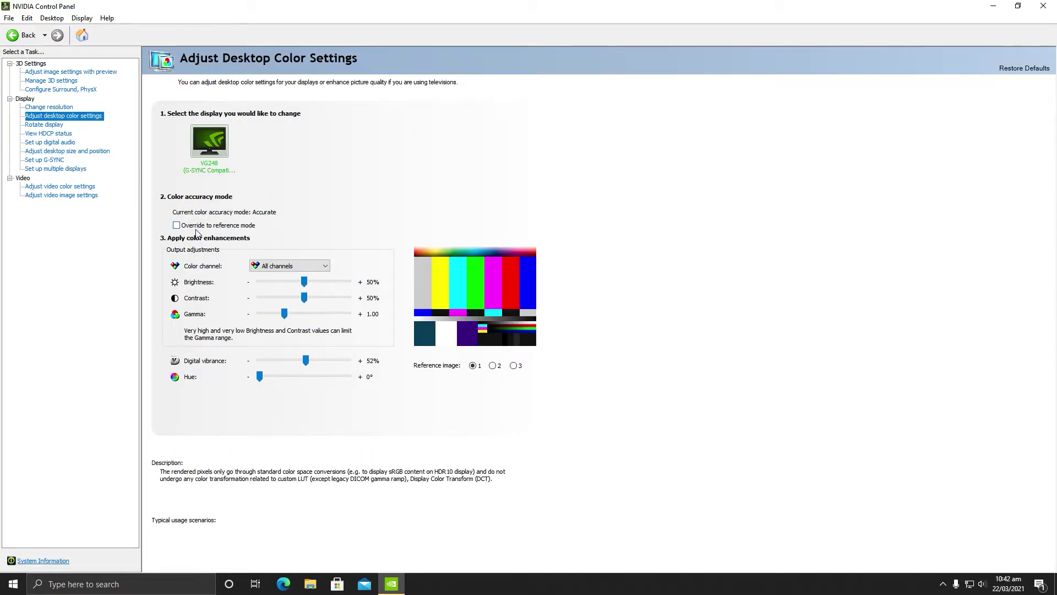
- Keep All channels selected and raise desktop contrast from 50% to 52%
{"action": "left_click", "coordinate": [298, 266]}
{"action": "left_click", "coordinate": [299, 266]}
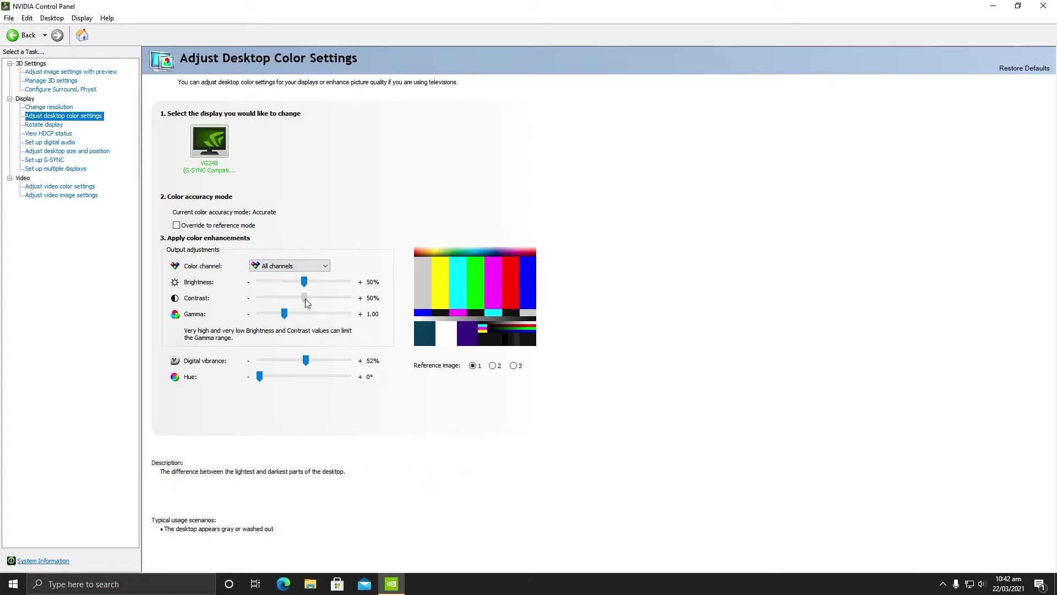
{"action": "left_click_drag", "start_coordinate": [305, 298], "coordinate": [308, 299]}
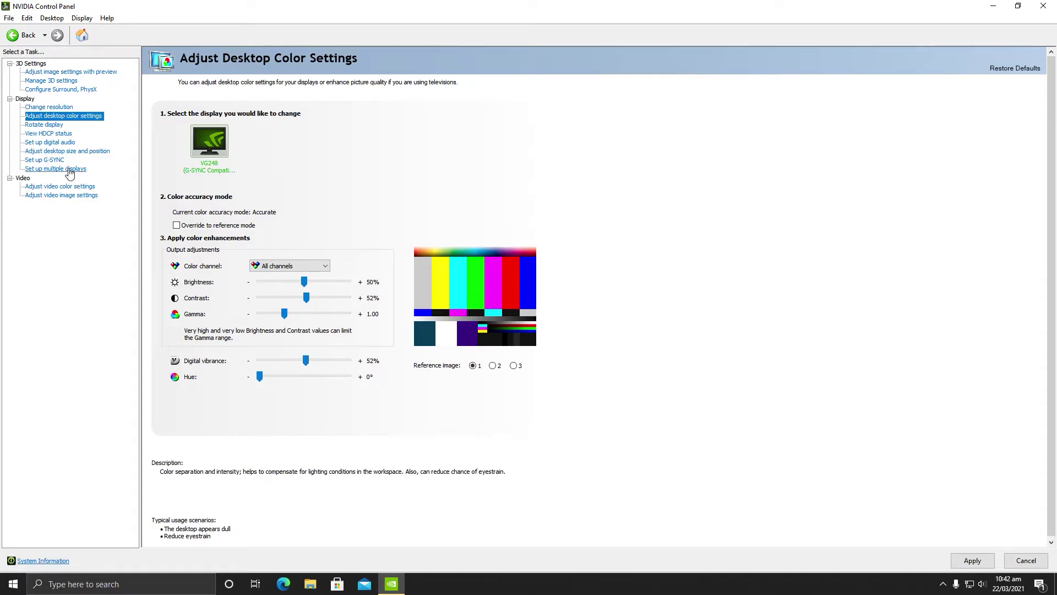
- Visit the video color settings, then apply the video image settings with inverse telecine on
{"action": "left_click", "coordinate": [71, 190]}
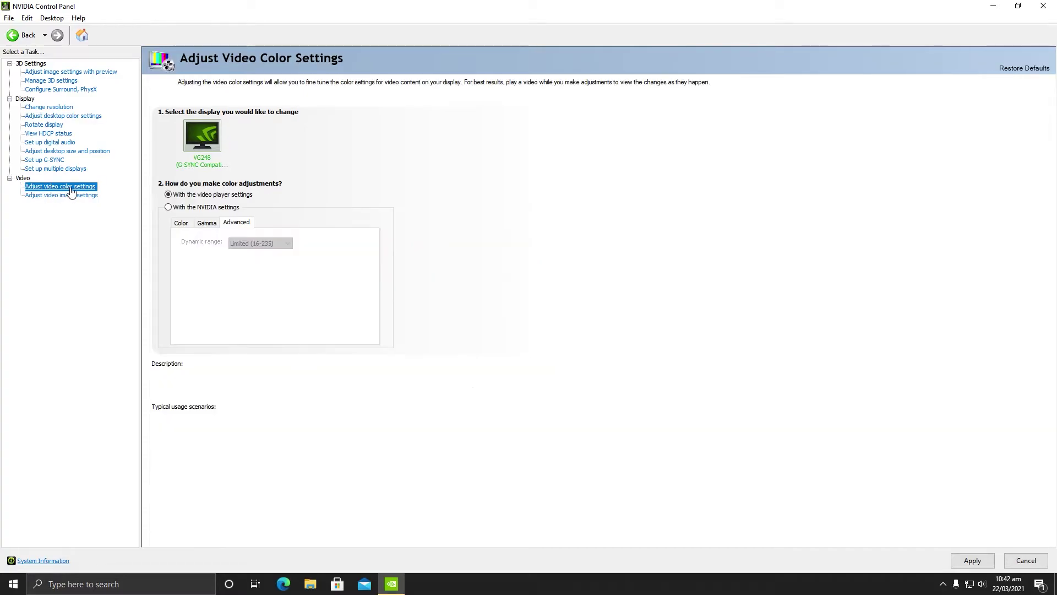
{"action": "mouse_move", "coordinate": [177, 201]}
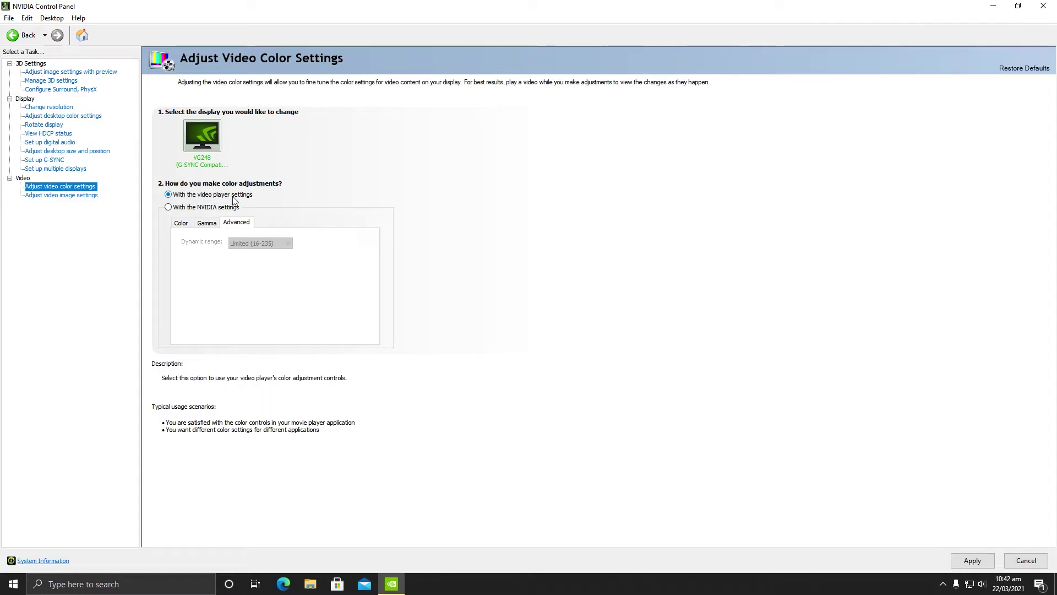
{"action": "left_click", "coordinate": [54, 196]}
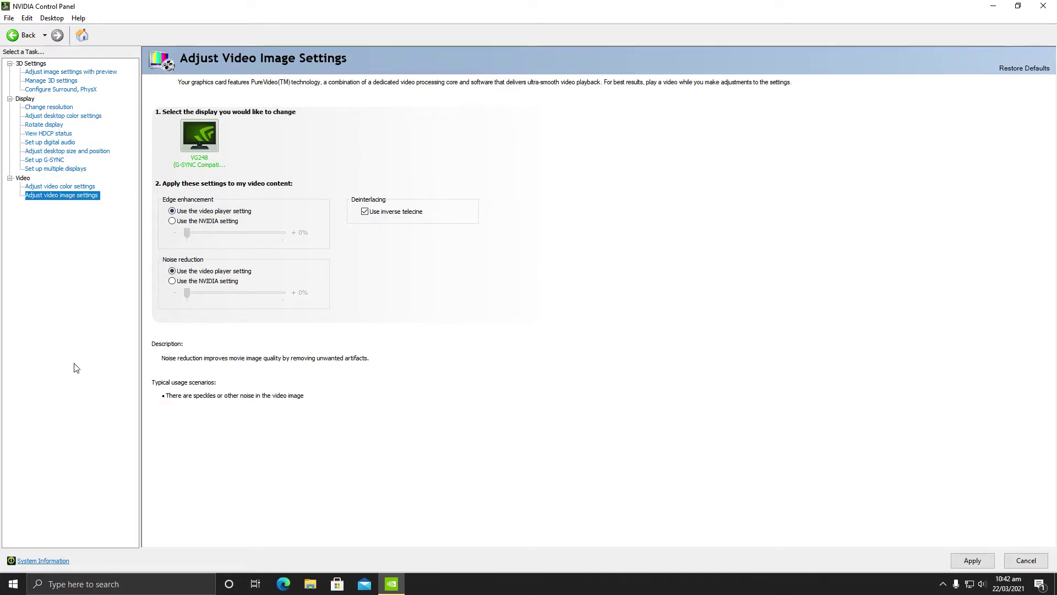
{"action": "left_click", "coordinate": [968, 560]}
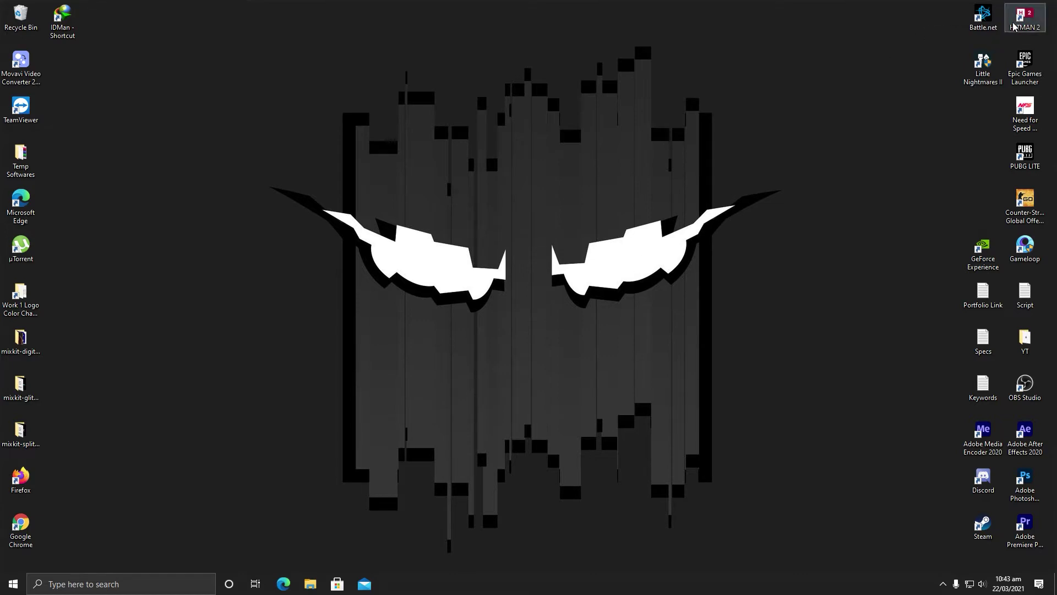
- Launch HITMAN 2 and confirm the GeForce GTX 1660 Ti GPU and Primary monitor
{"action": "double_click", "coordinate": [1014, 26]}
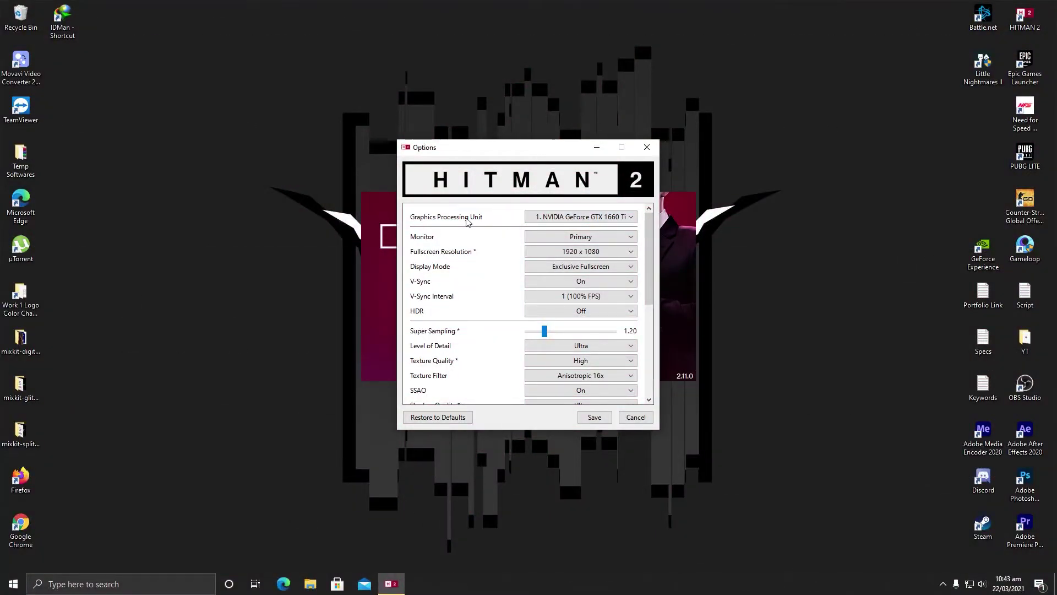
{"action": "left_click", "coordinate": [621, 219]}
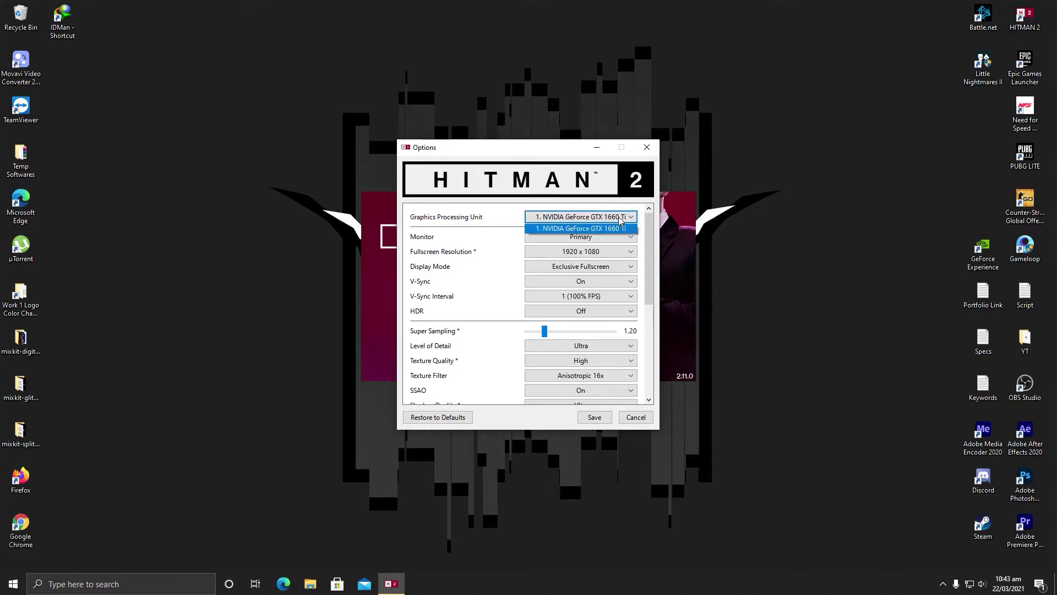
{"action": "left_click", "coordinate": [621, 217]}
{"action": "left_click", "coordinate": [621, 217]}
{"action": "left_click", "coordinate": [620, 217]}
{"action": "left_click", "coordinate": [613, 236]}
{"action": "left_click", "coordinate": [610, 236]}
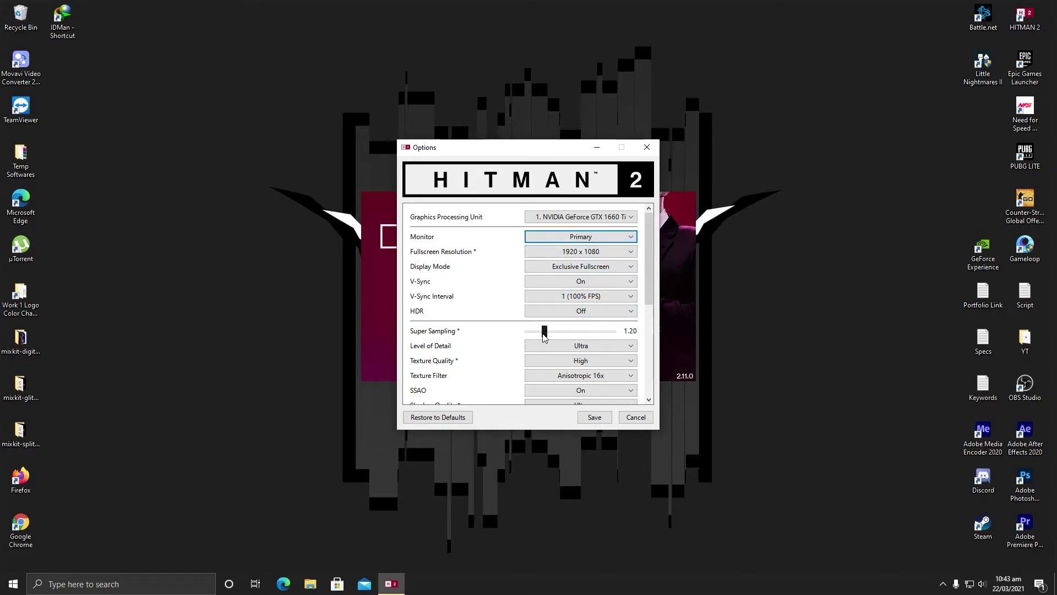
- Raise Super Sampling from 1.20 to 1.60 and save the graphics options
{"action": "left_click_drag", "start_coordinate": [543, 333], "coordinate": [574, 337]}
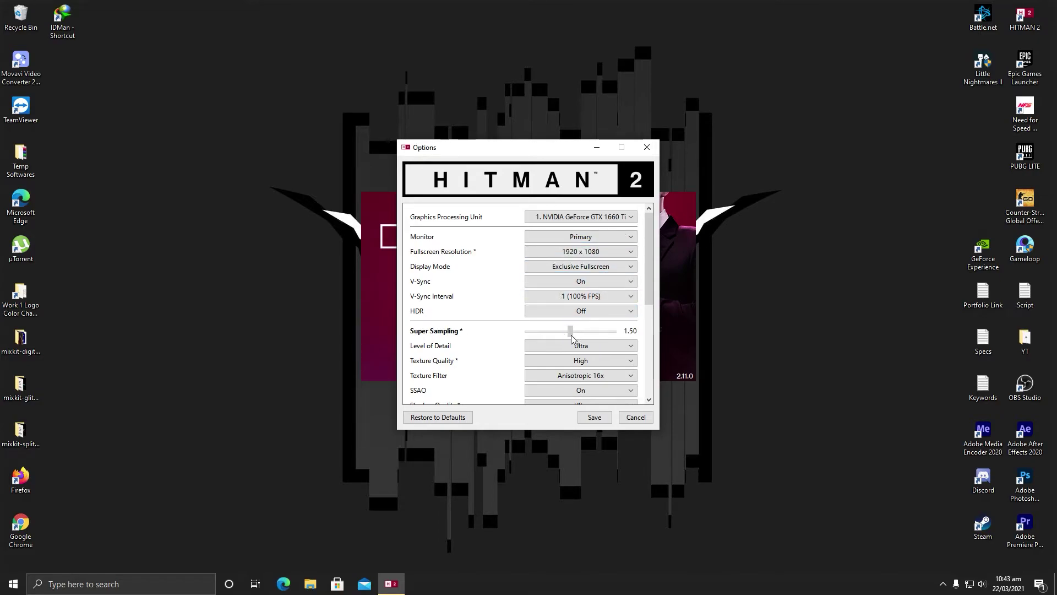
{"action": "left_click_drag", "start_coordinate": [649, 259], "coordinate": [646, 402]}
{"action": "left_click", "coordinate": [596, 417]}
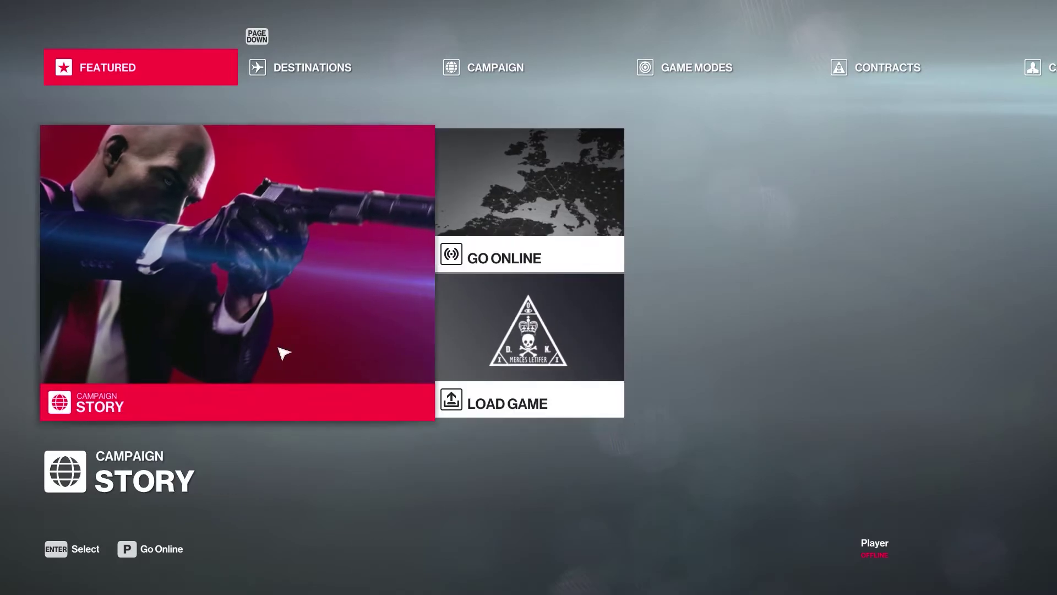
- Start the Nightcall mission from Destinations > Hawke's Bay
{"action": "key", "text": "Up"}
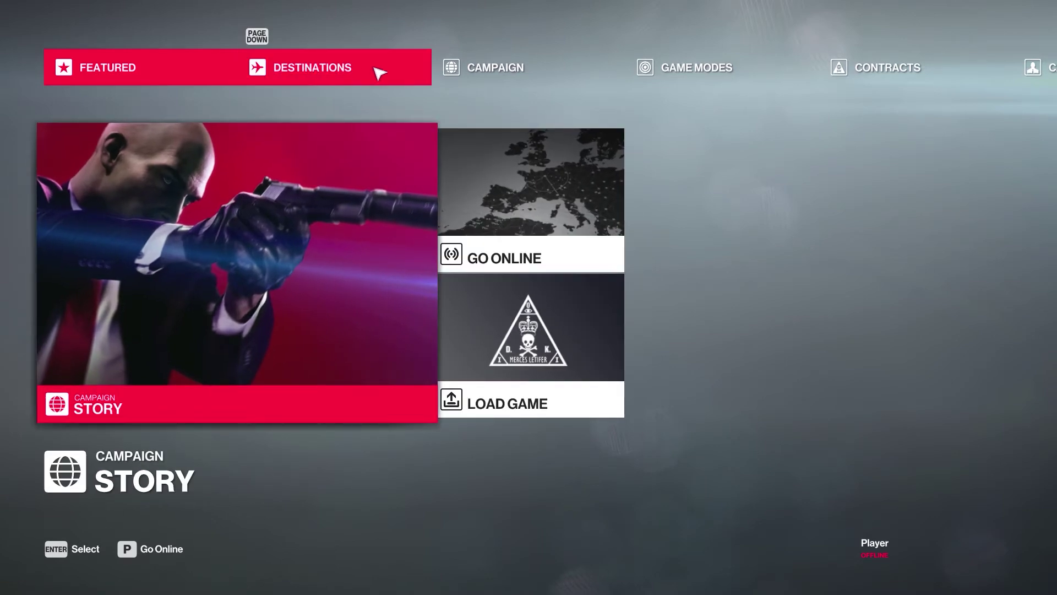
{"action": "left_click", "coordinate": [327, 65]}
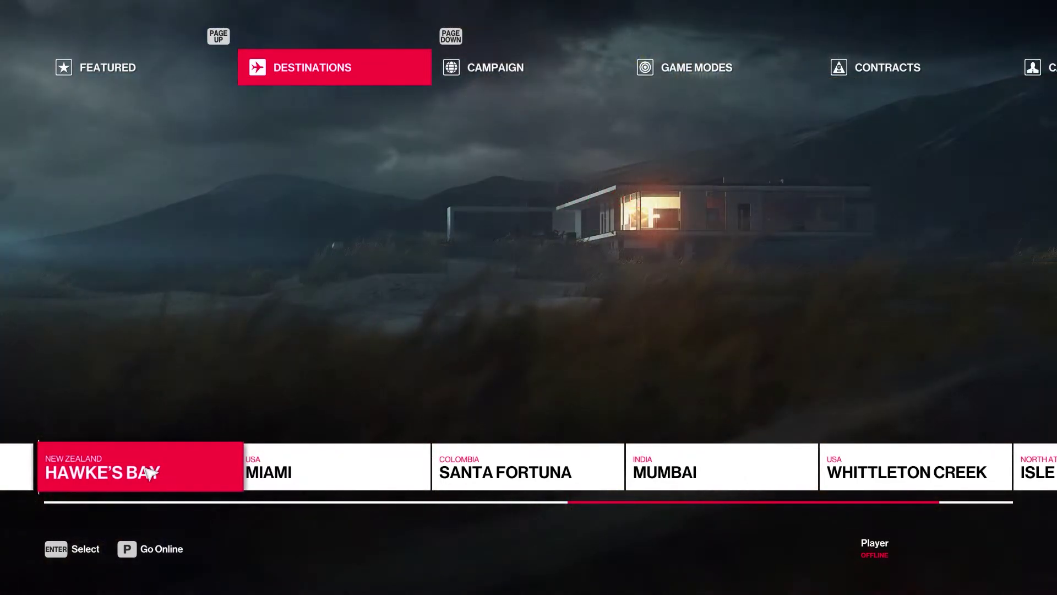
{"action": "left_click", "coordinate": [212, 472]}
{"action": "left_click", "coordinate": [305, 243]}
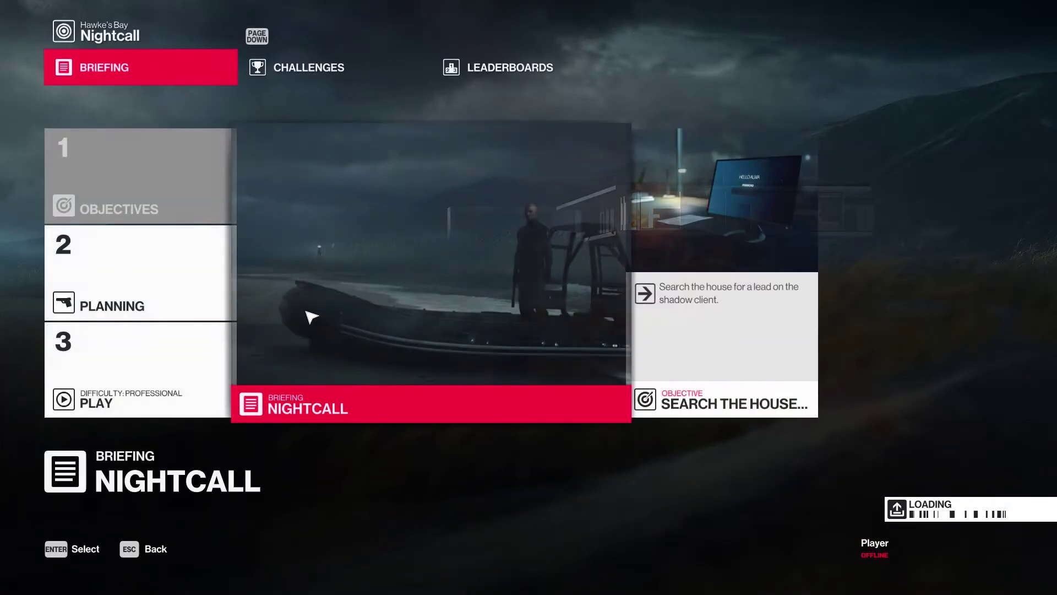
{"action": "left_click", "coordinate": [147, 400]}
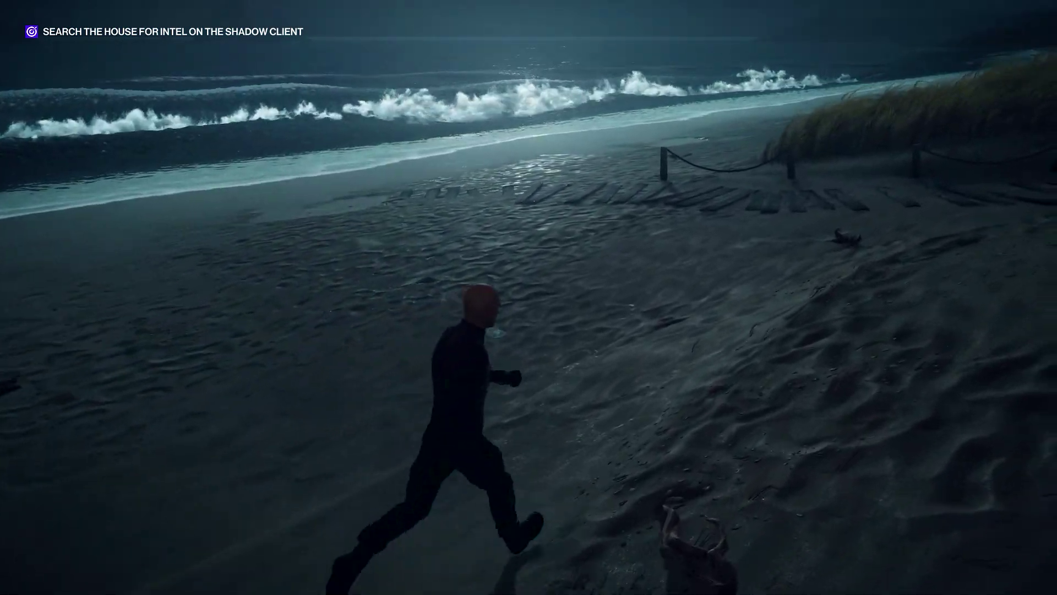
- Run Agent 47 along the moonlit beach toward the house
{"action": "key", "text": "w"}
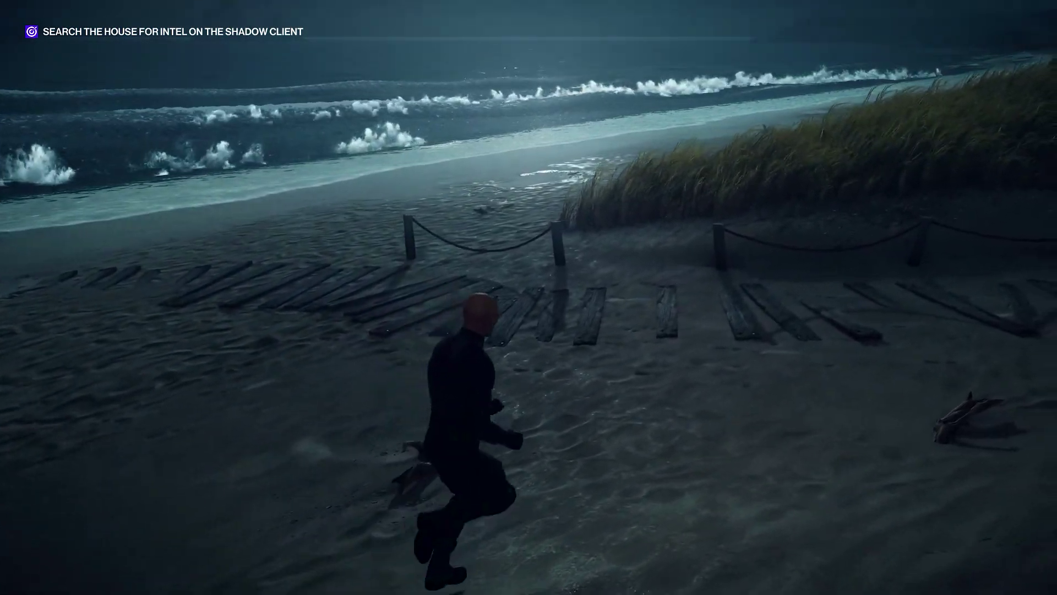